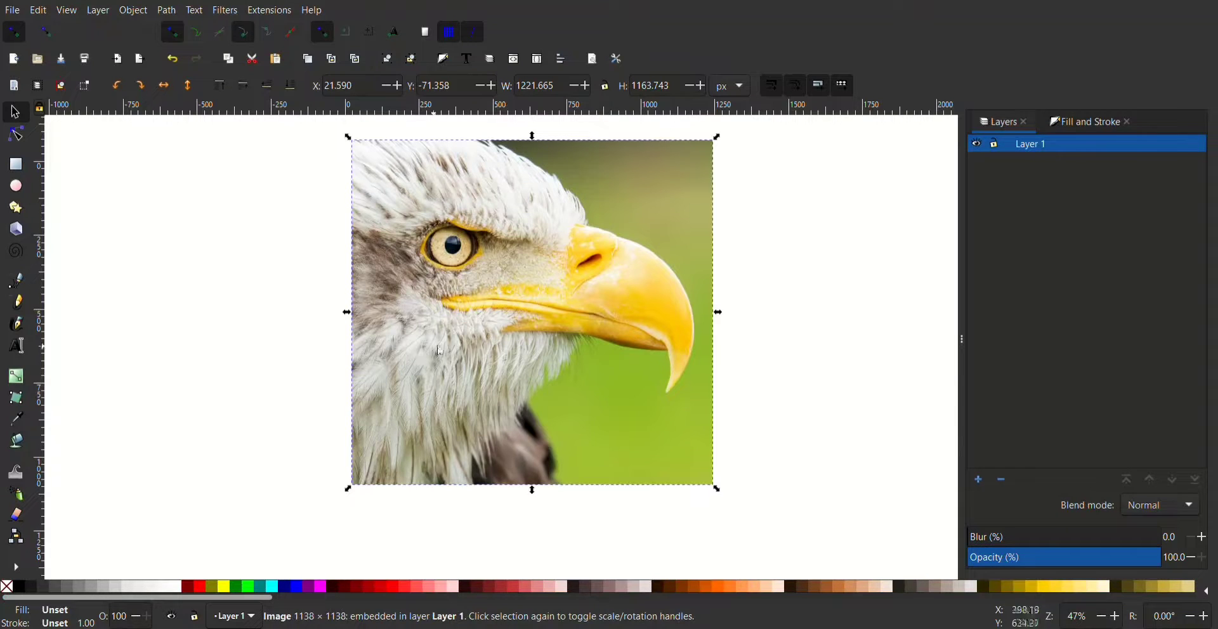
Zoom to 93% and pen-trace a closed three-node outline of the patch at the beak base.
scroll(493, 343, up, 1)
scroll(667, 358, up, 1)
key(b)
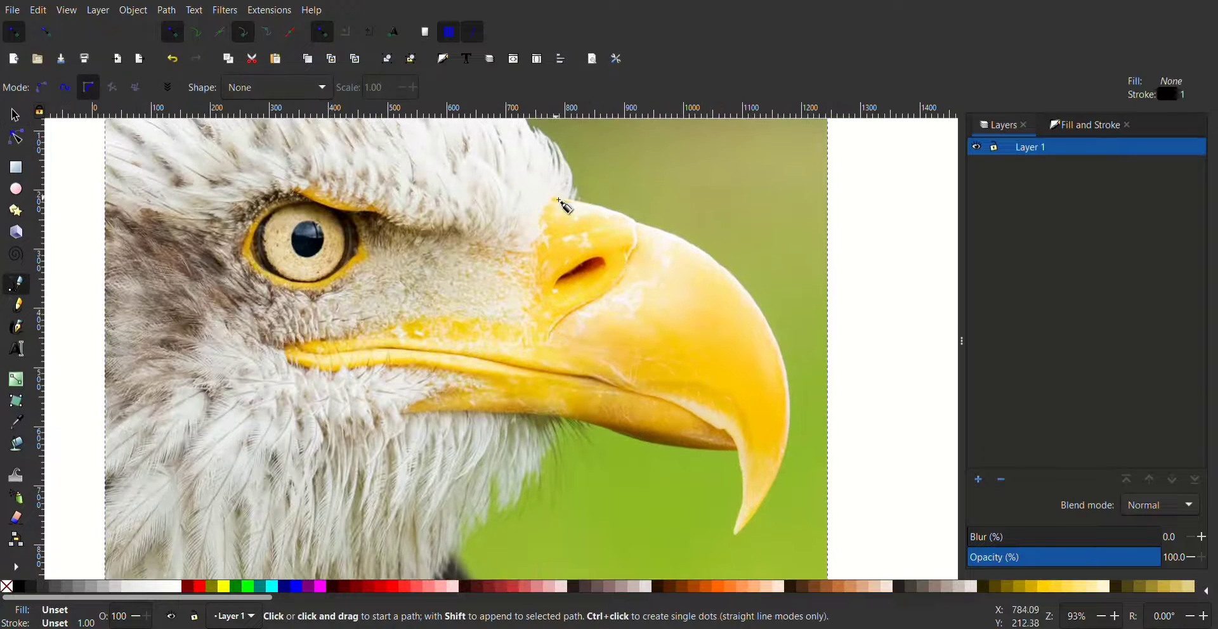
click(555, 196)
click(637, 223)
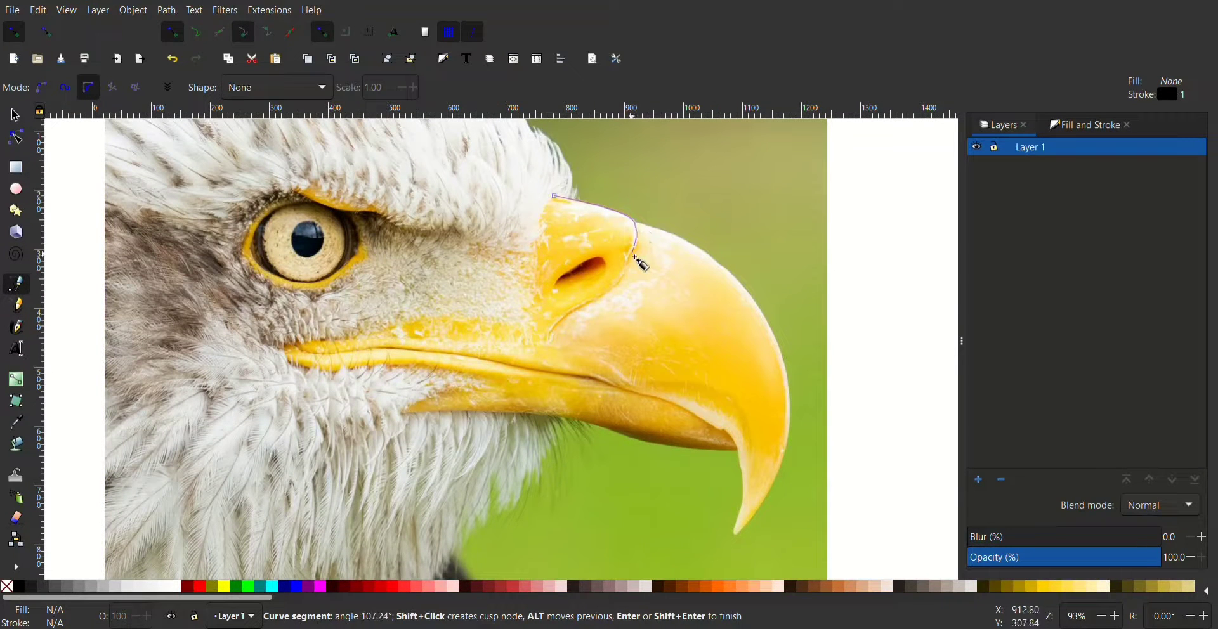
click(544, 333)
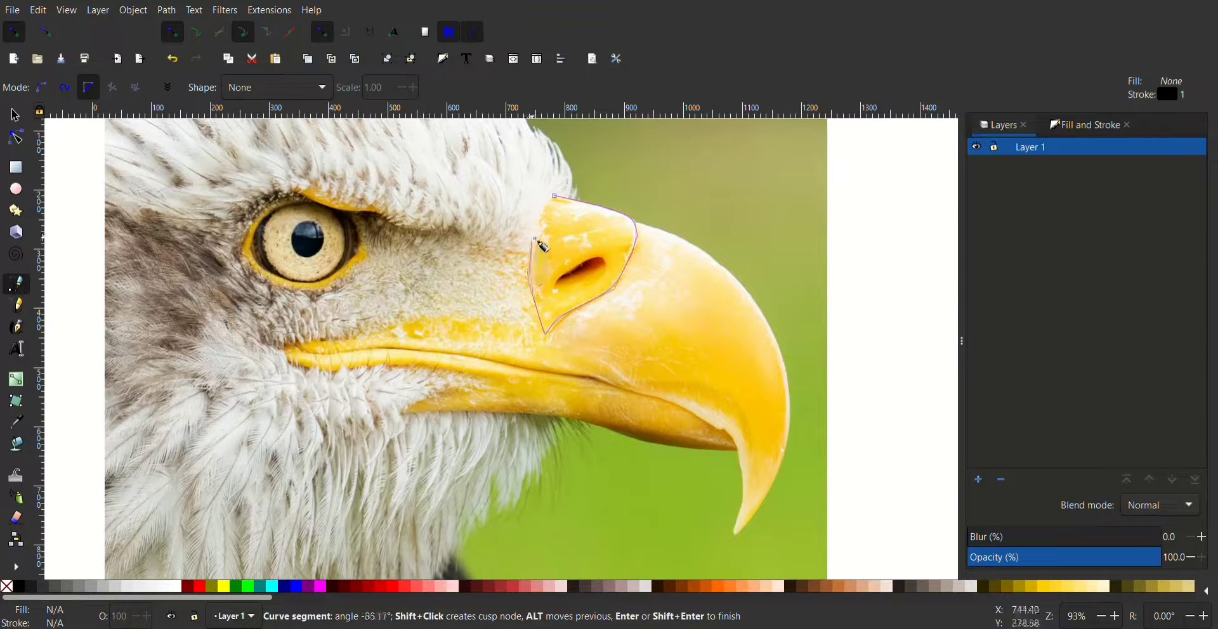
click(555, 197)
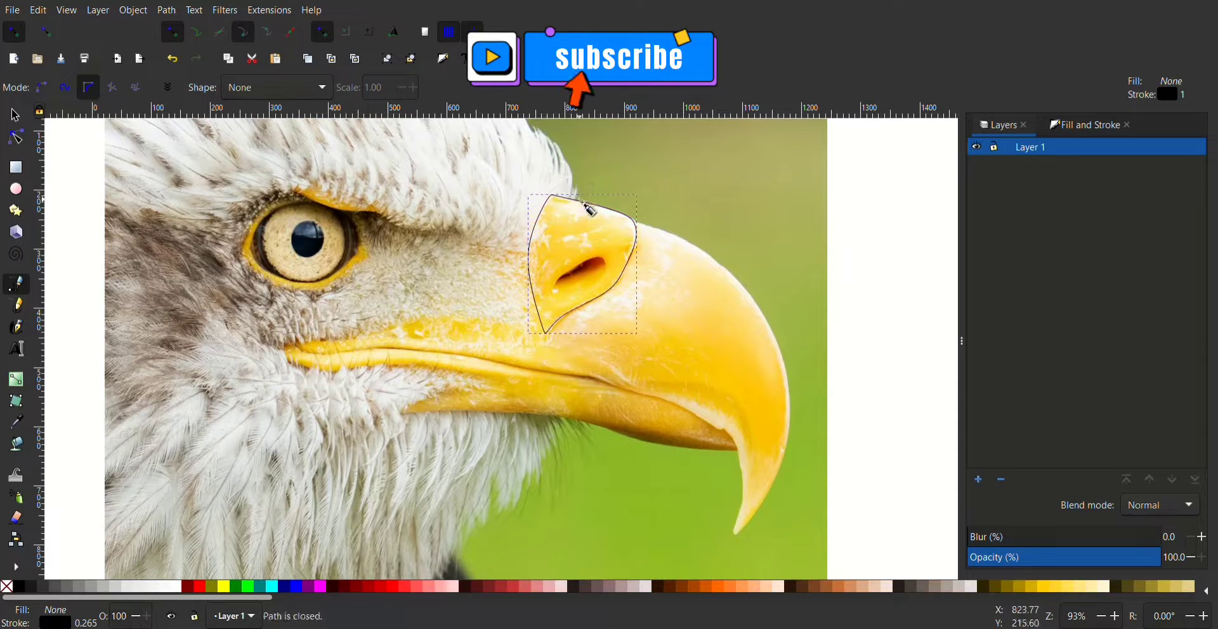
Give the patch a 0.065 stroke width and a yellow fill.
click(1086, 125)
click(1140, 150)
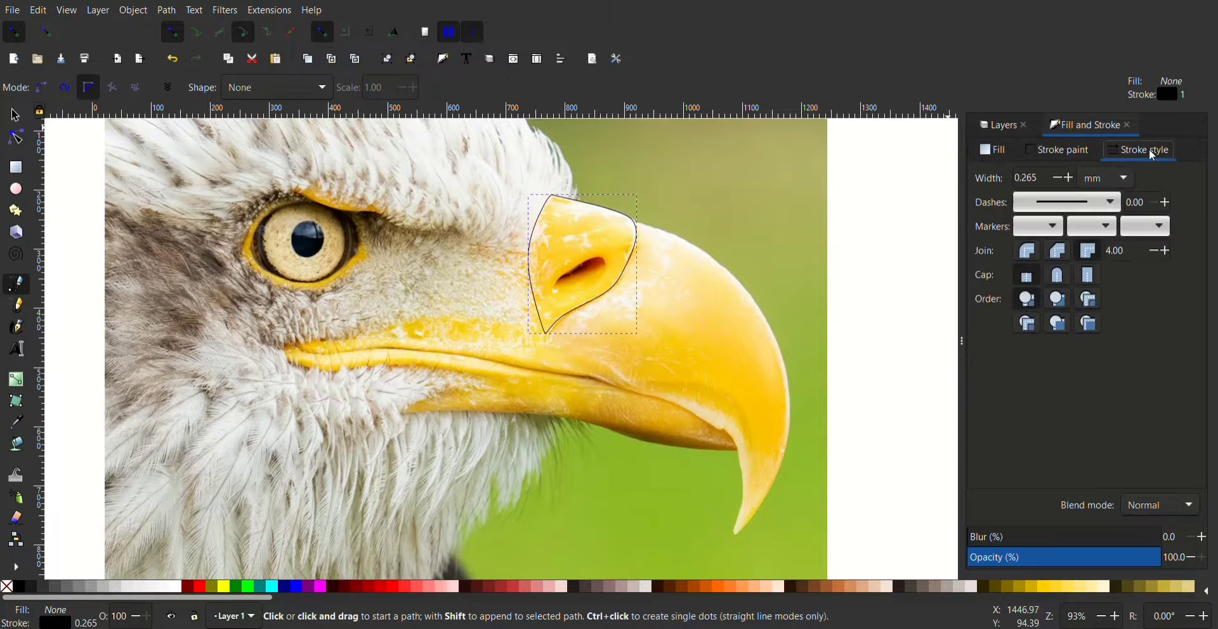
click(1057, 180)
drag(224, 597, 366, 597)
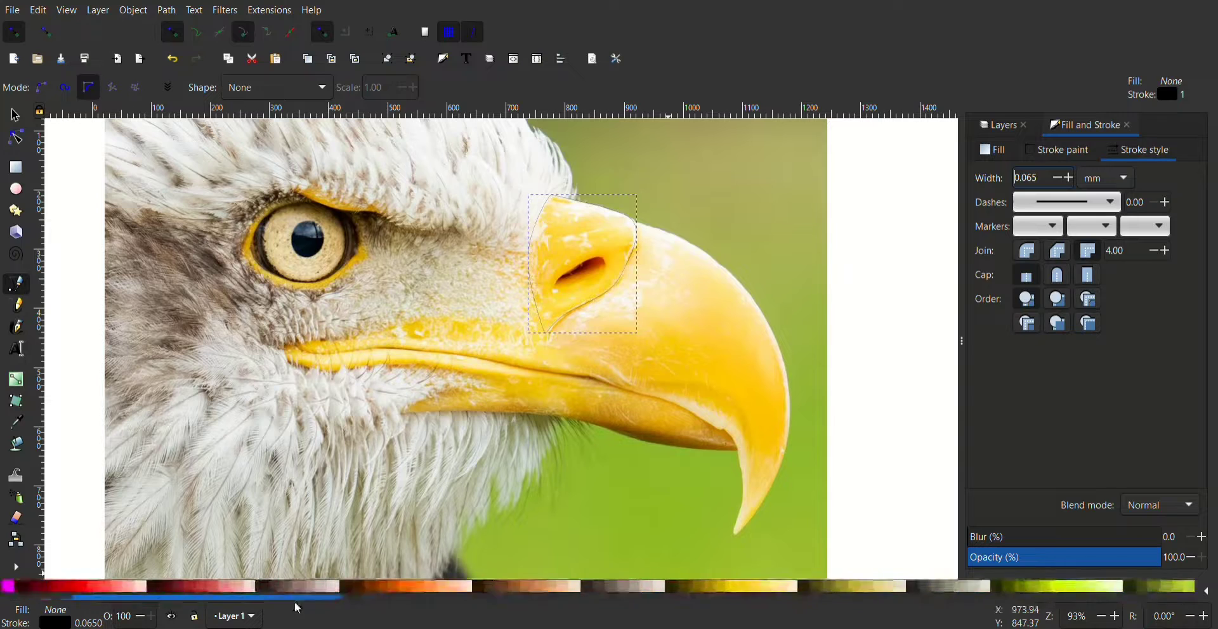
click(455, 587)
Add Layer 2 and start tracing the whole upper beak on it.
click(1003, 125)
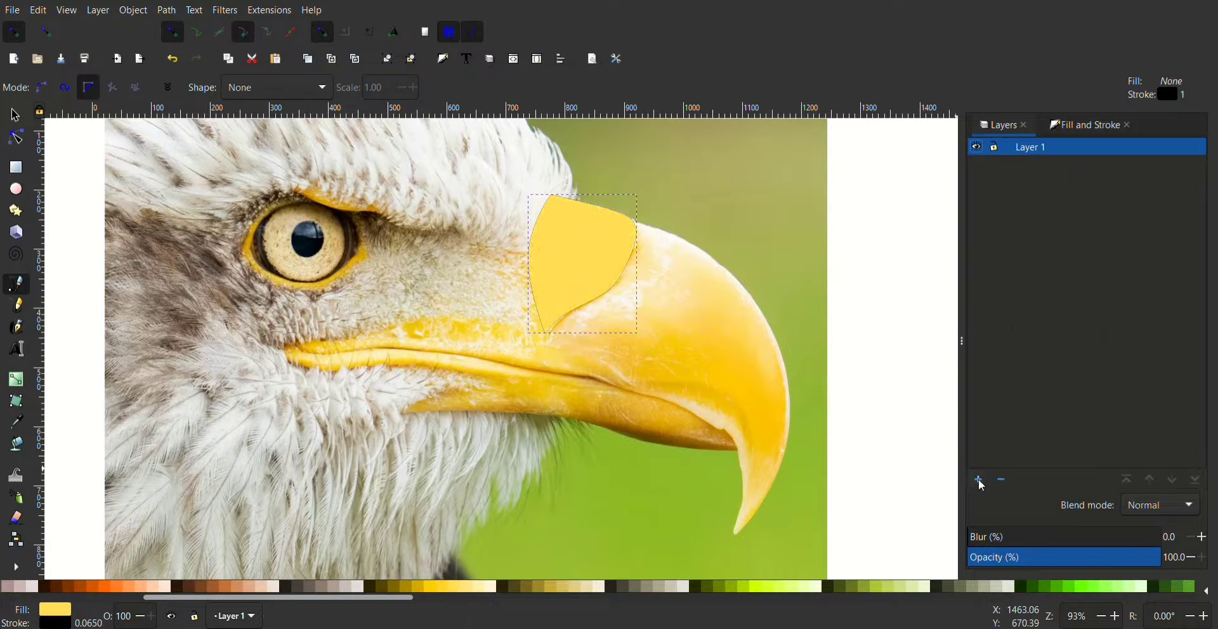
click(978, 480)
click(311, 358)
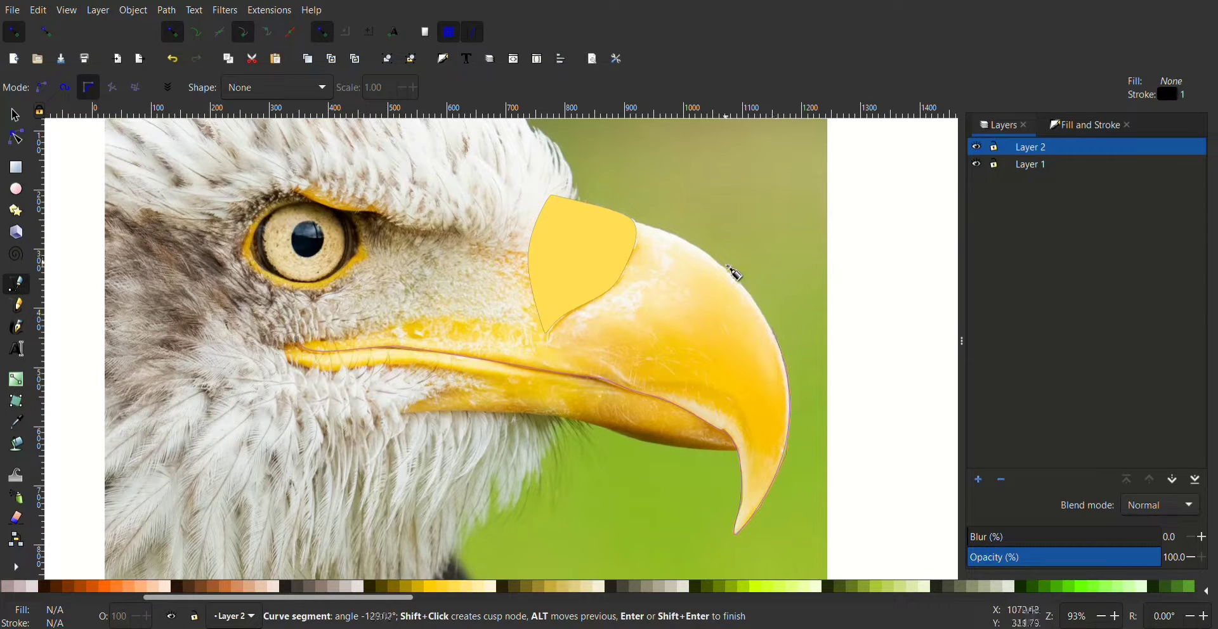
Finish the full-beak outline and fill it yellow.
click(587, 207)
click(532, 252)
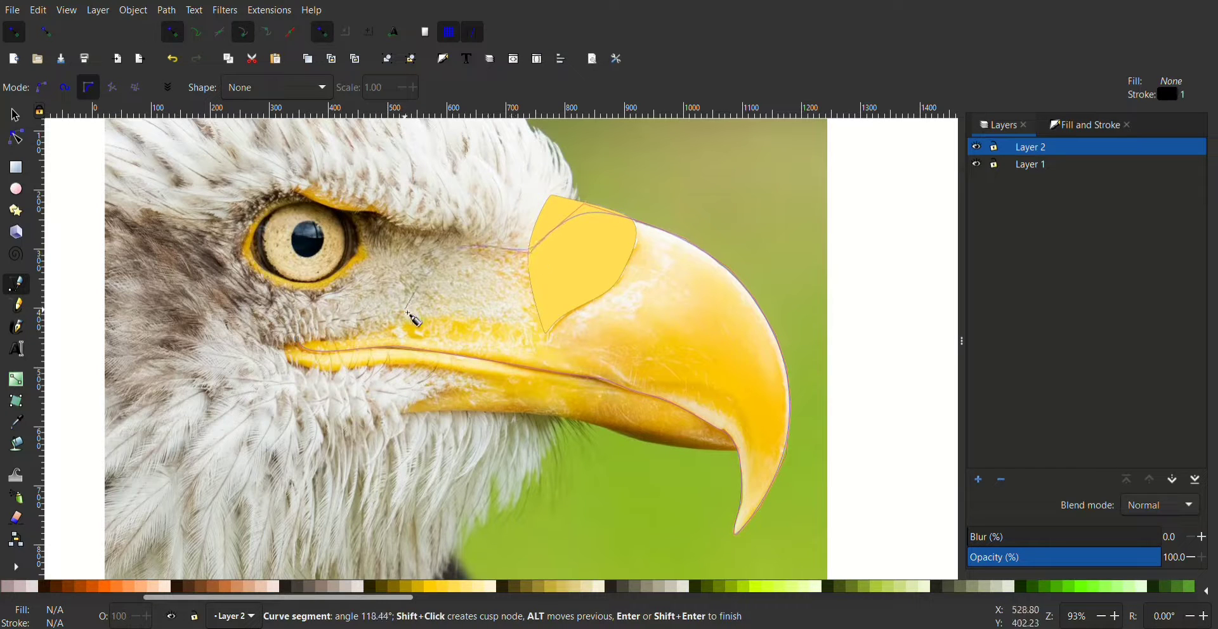
click(299, 348)
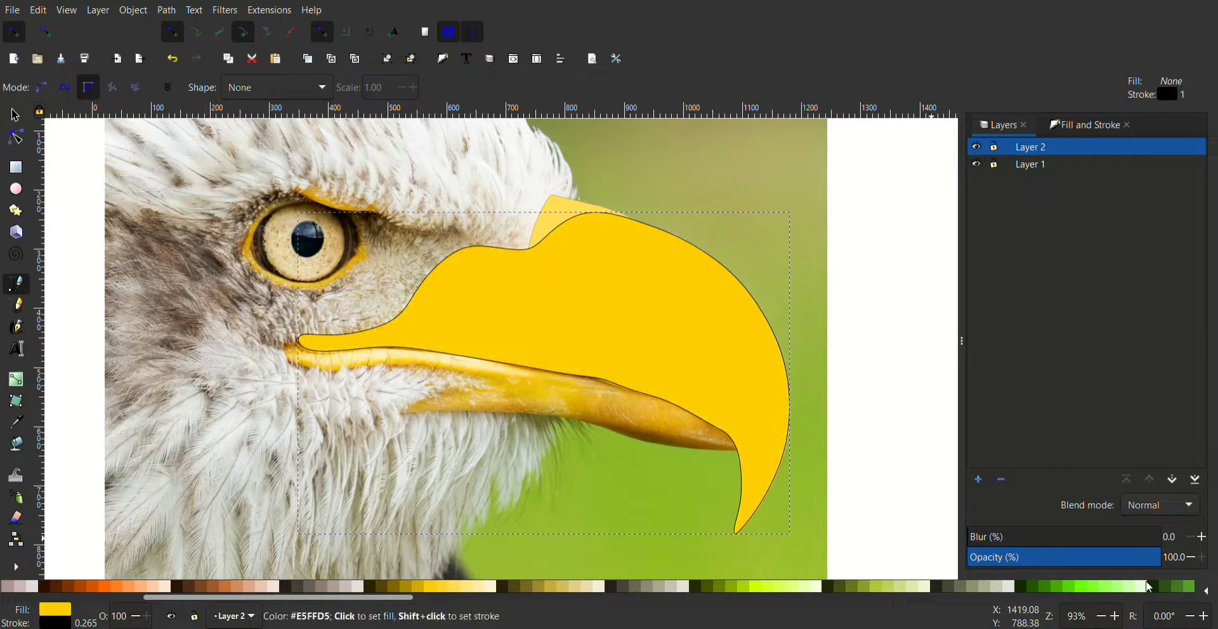
click(1173, 482)
Reorder Layer 1 and Layer 2, ending with Layer 1 beneath Layer 2.
key(shift+Page_Up)
key(ctrl+Page_Down)
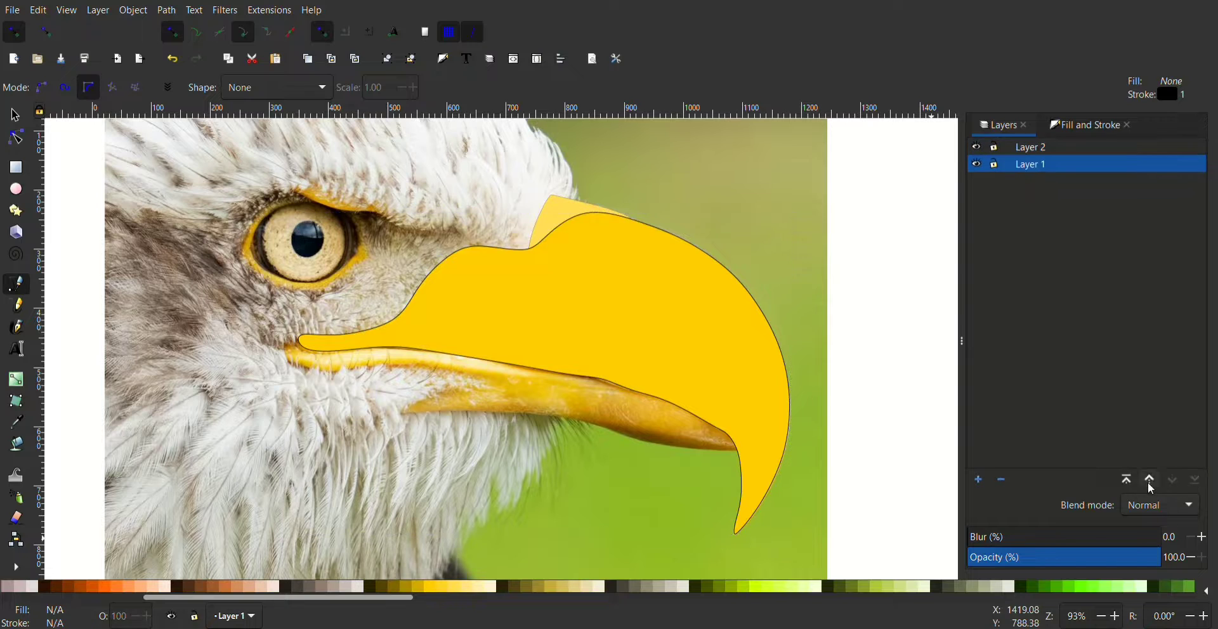
click(1128, 480)
key(shift+Page_Down)
click(15, 115)
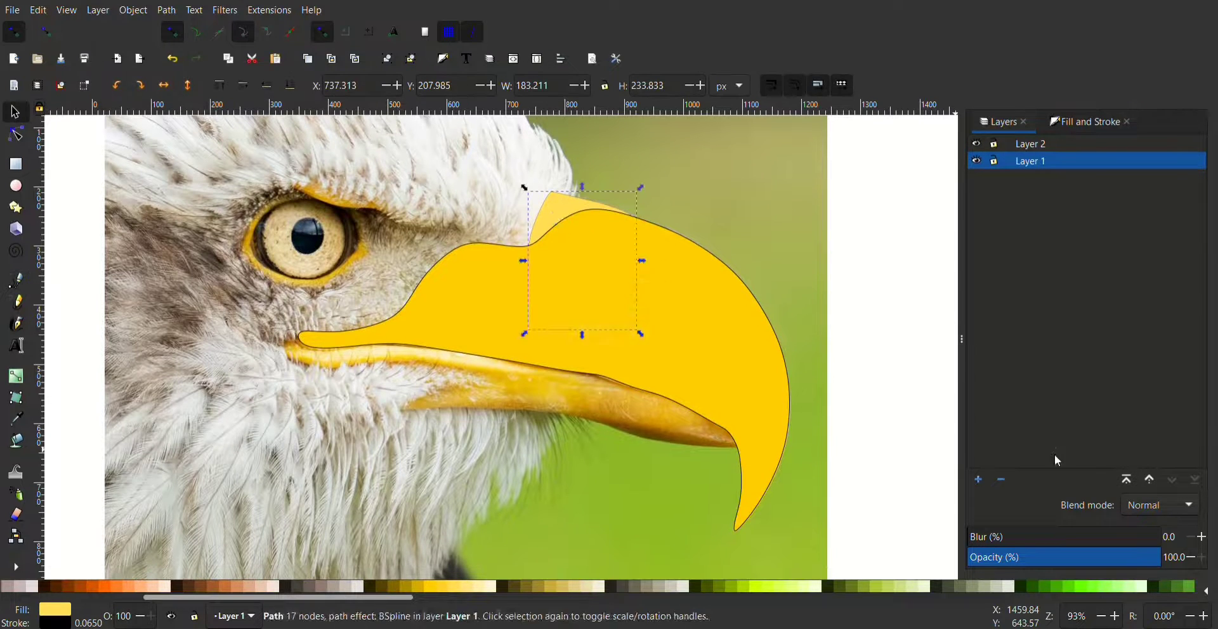
click(1149, 479)
click(1171, 481)
Delete the large yellow beak shape and reselect the base patch on Layer 1.
click(692, 327)
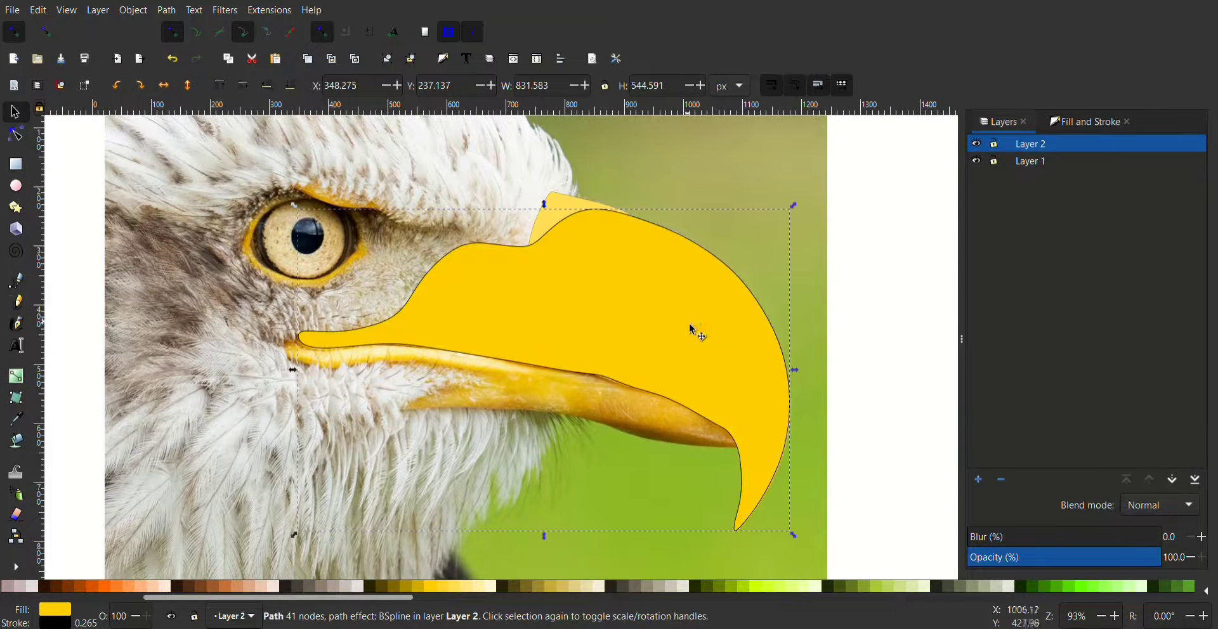
key(Delete)
key(ctrl+Page_Down)
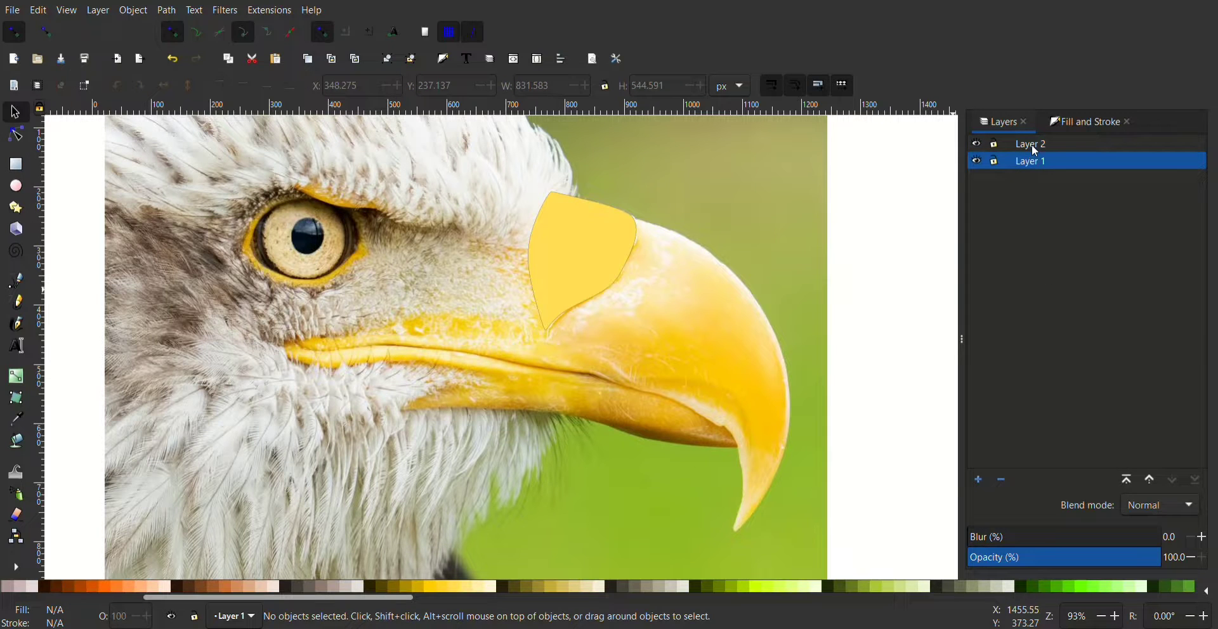
click(597, 254)
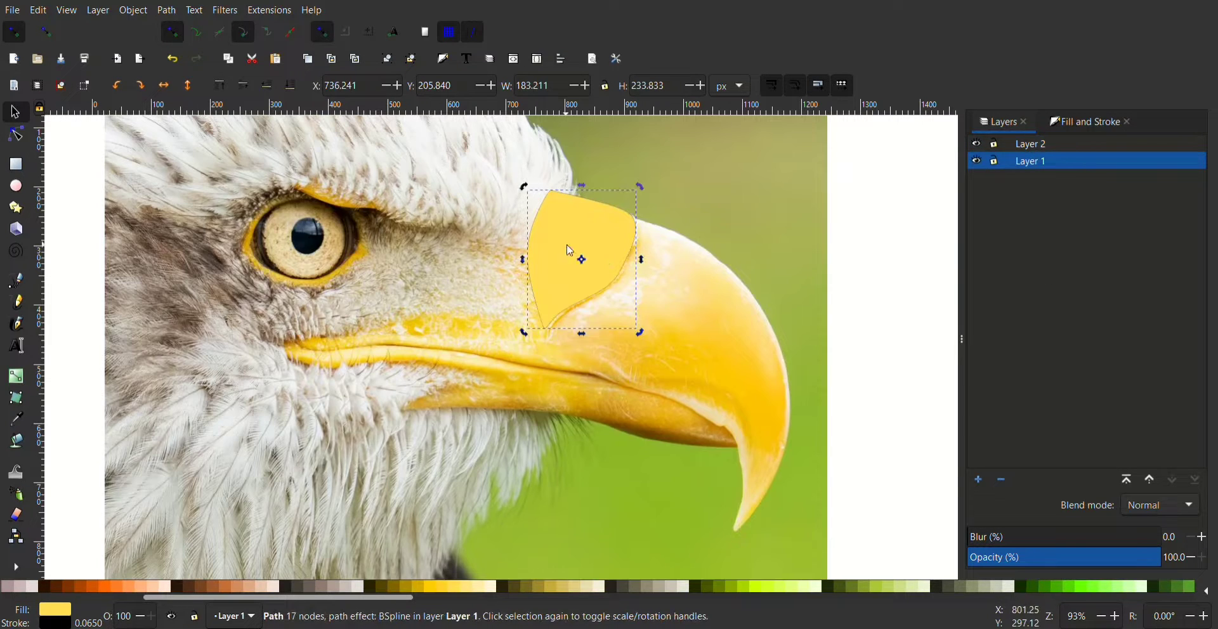
Move the base patch in place onto Layer 2, then add Layer 3.
key(ctrl+x)
key(ctrl+Page_Up)
key(ctrl+v)
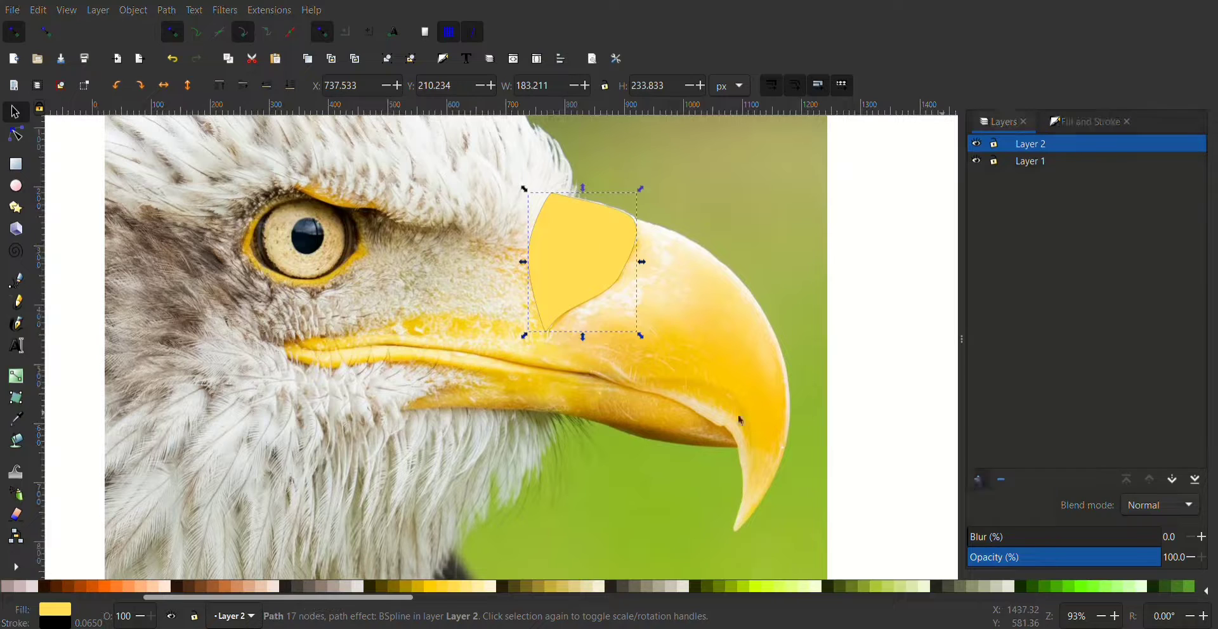
key(ctrl+shift+n)
Pen-trace the upper beak on Layer 3 and fill it dark yellow #D4AA00.
key(b)
click(298, 346)
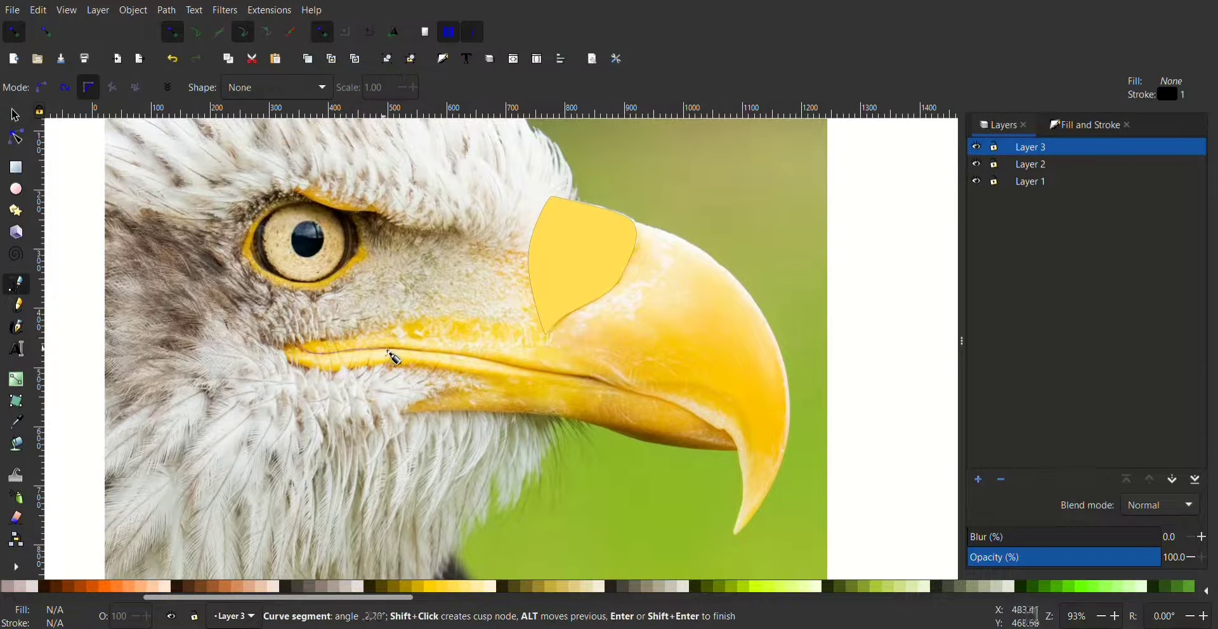
click(614, 388)
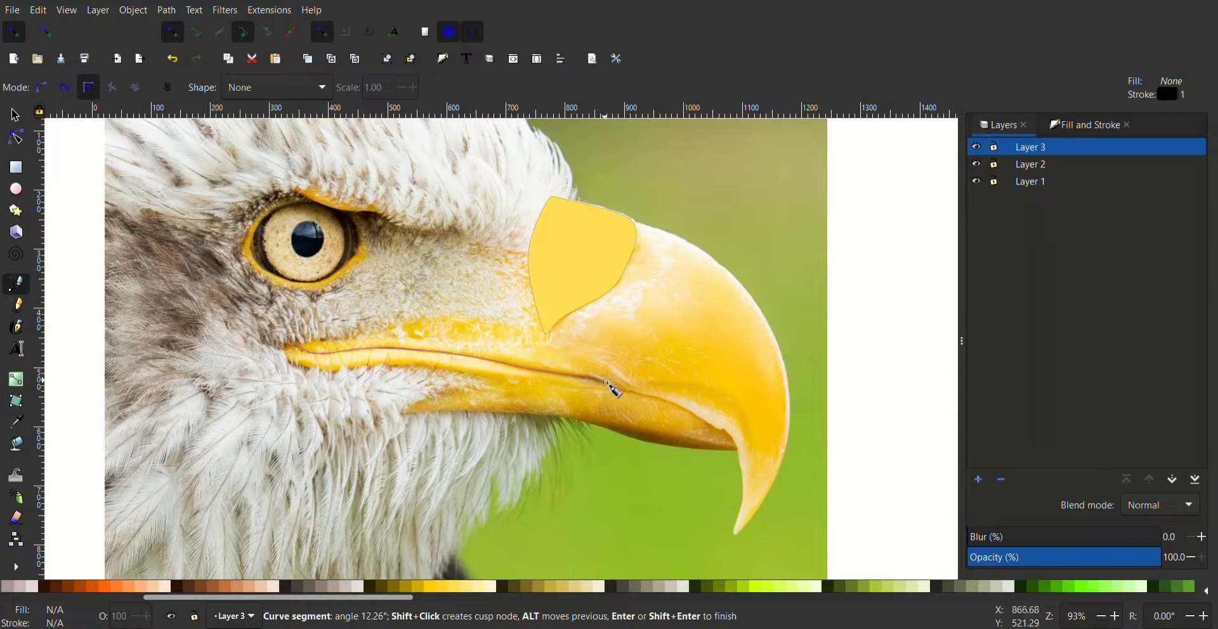
click(730, 436)
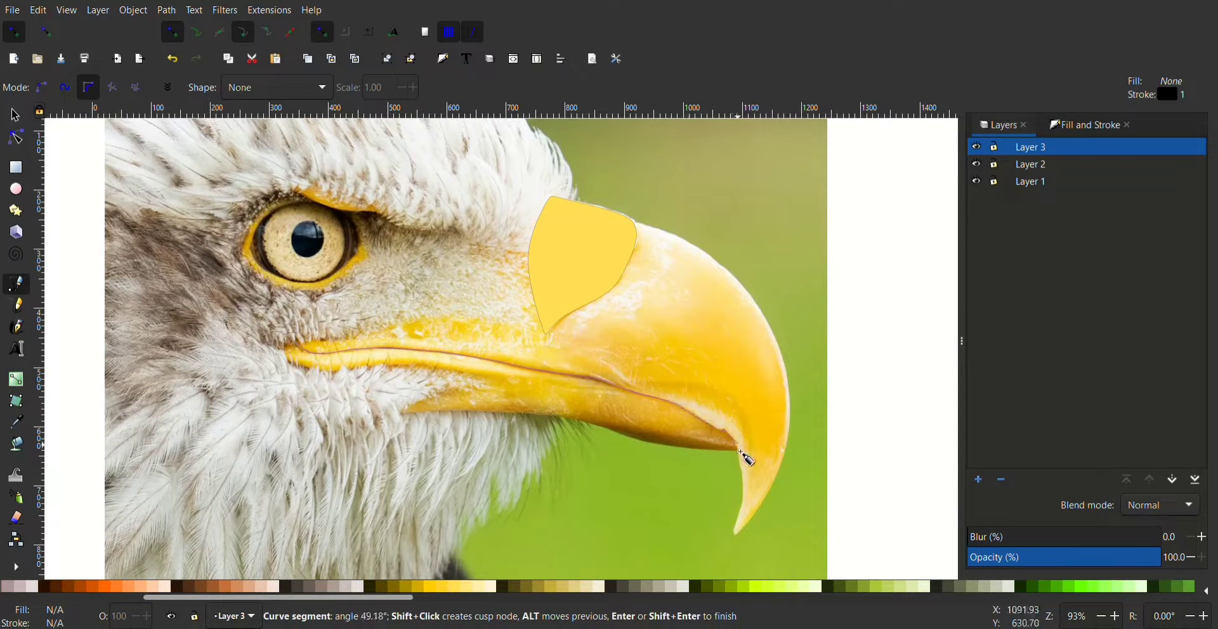
click(738, 534)
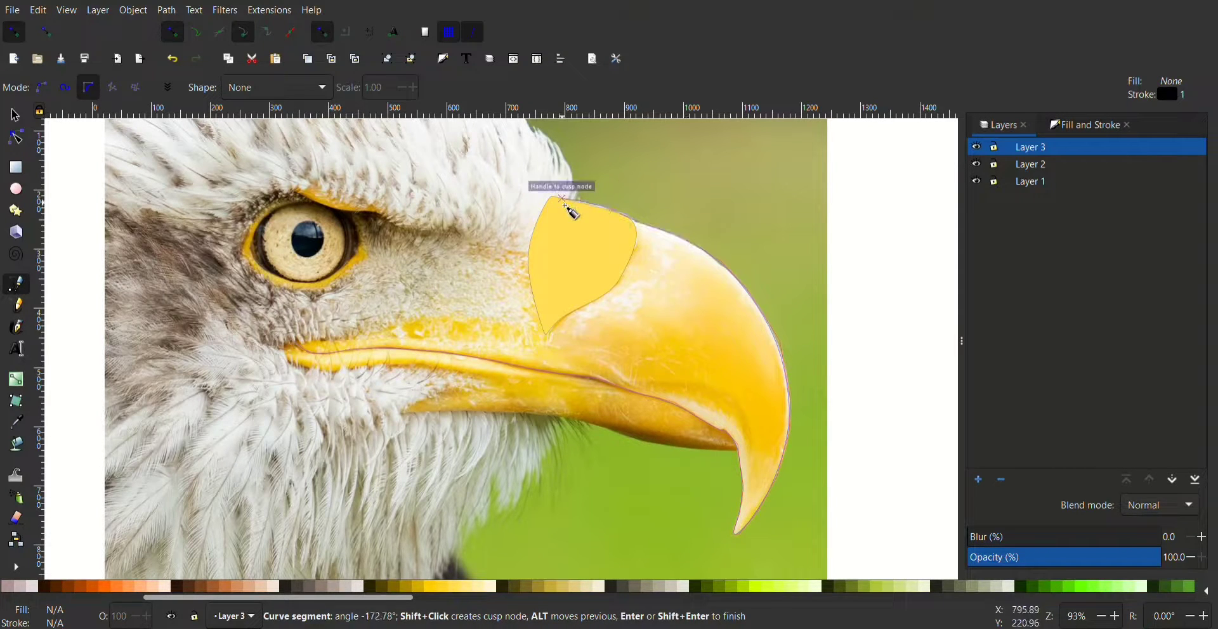
click(563, 198)
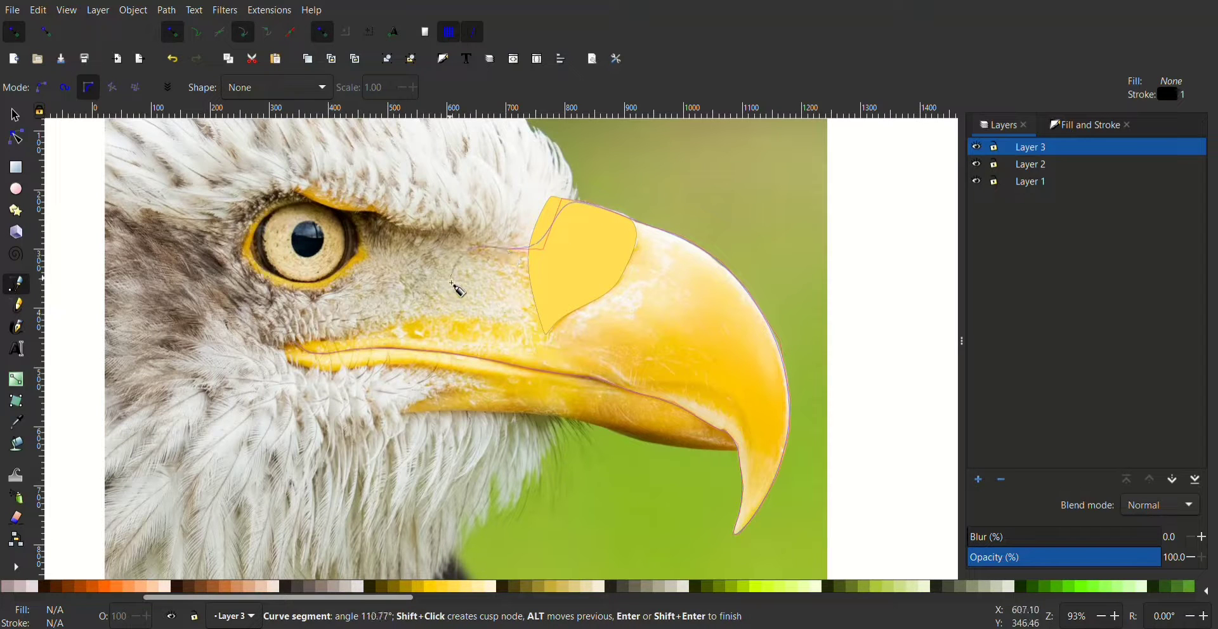
click(297, 345)
click(422, 589)
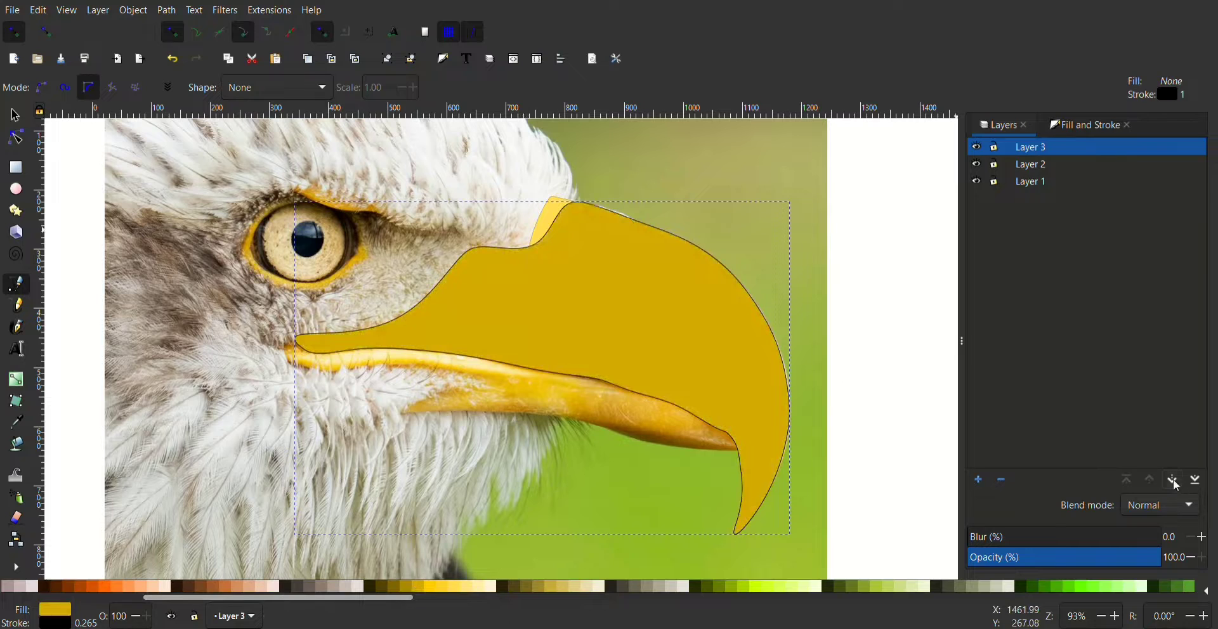
Lower Layer 3 beneath Layer 2 and select the light-yellow patch.
key(shift+Page_Down)
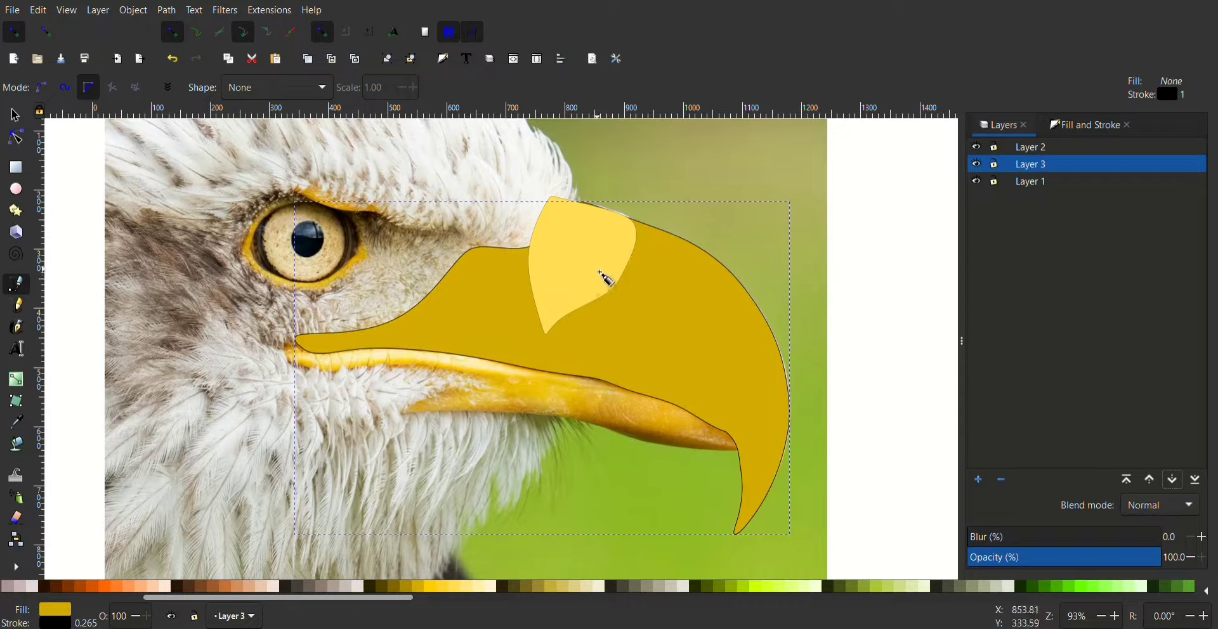
key(minus)
key(s)
click(559, 280)
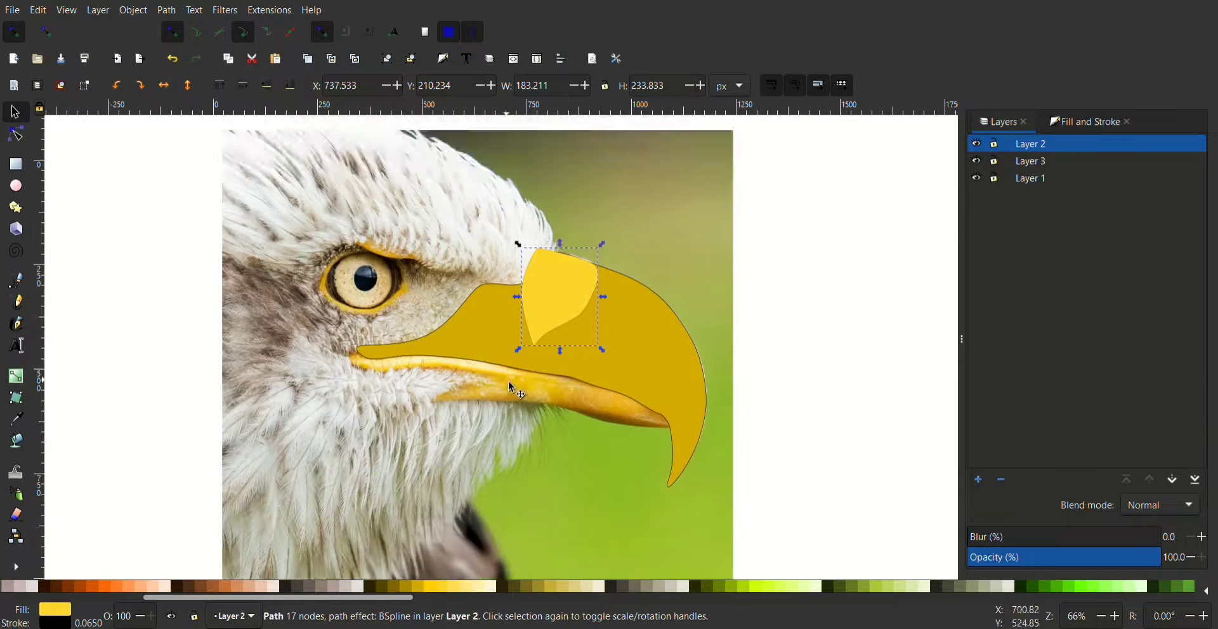
scroll(512, 387, down, 2)
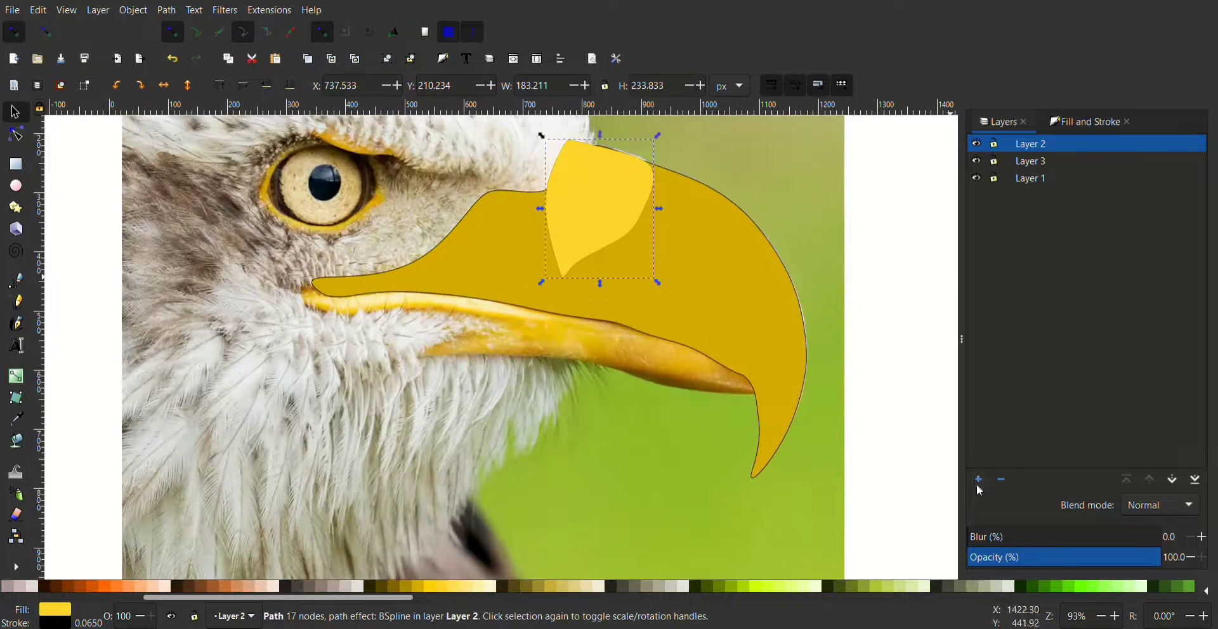
Add Layer 4 and trace the closed lower-beak outline.
click(978, 480)
key(Return)
key(b)
key(plus)
click(299, 302)
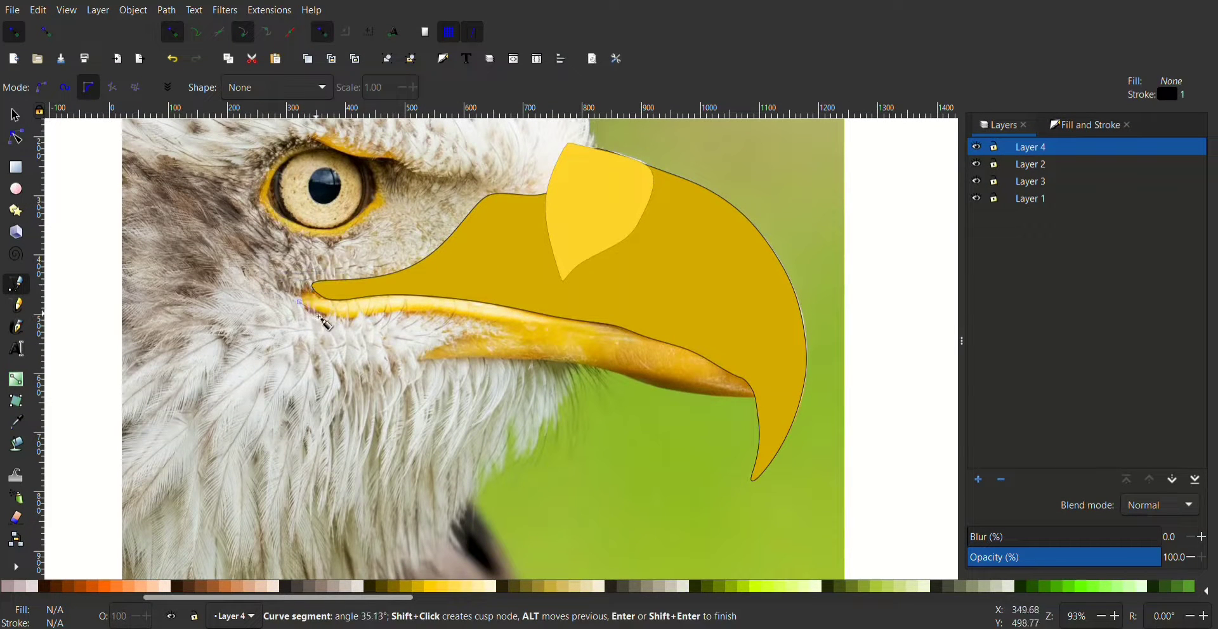
click(487, 329)
click(415, 357)
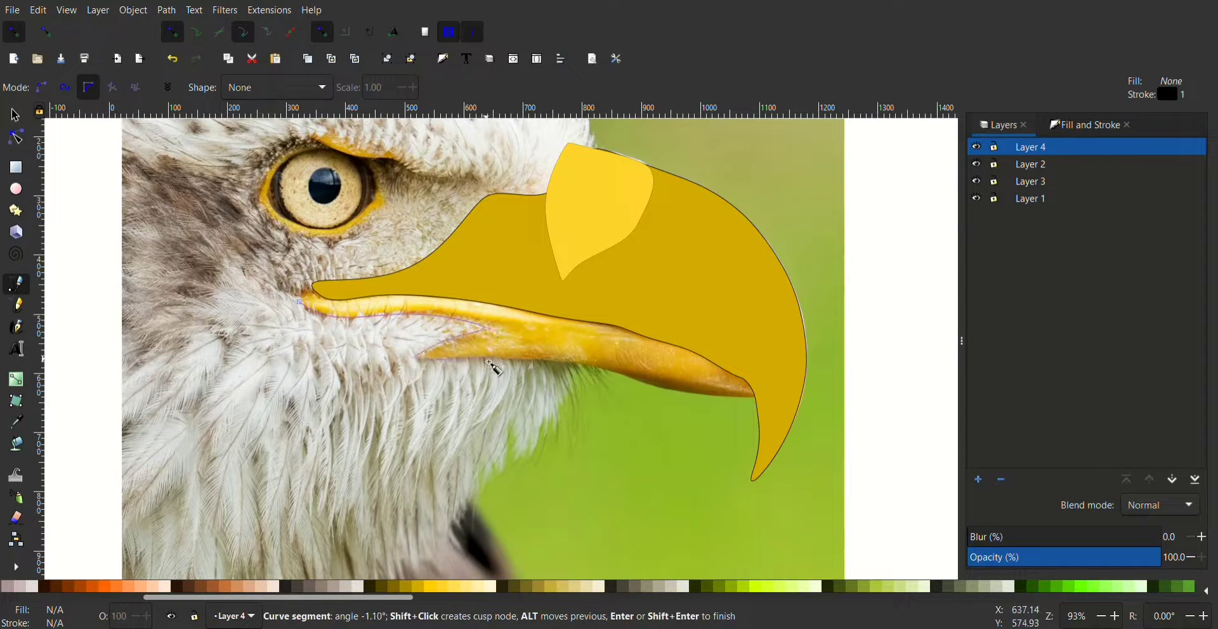
click(759, 401)
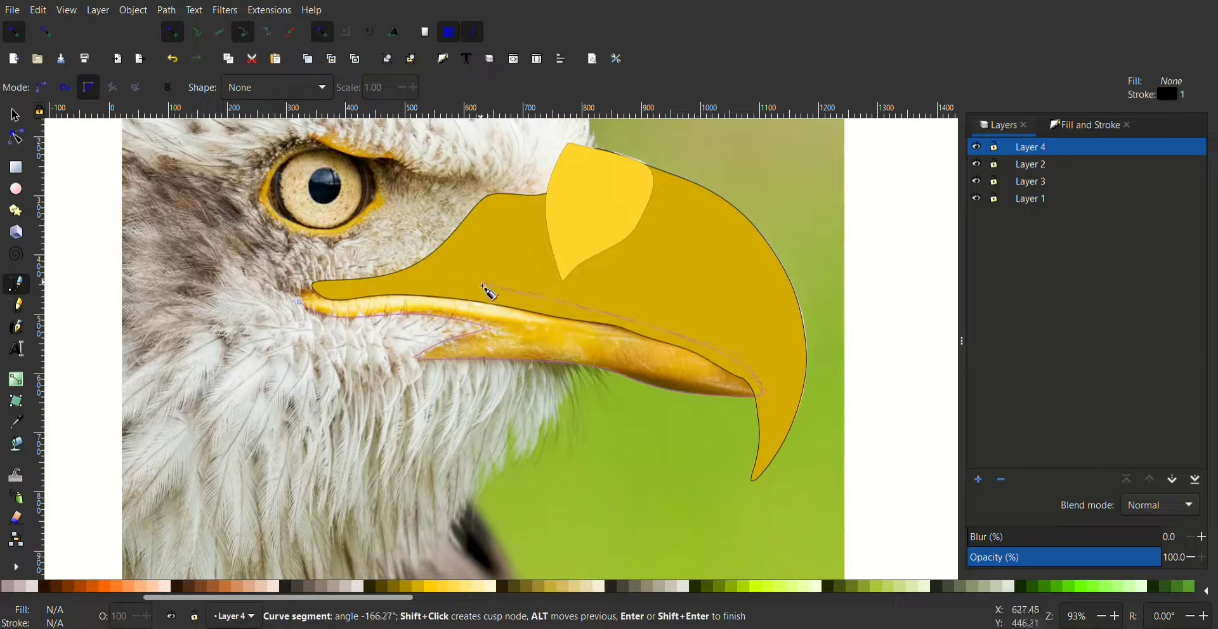
click(299, 303)
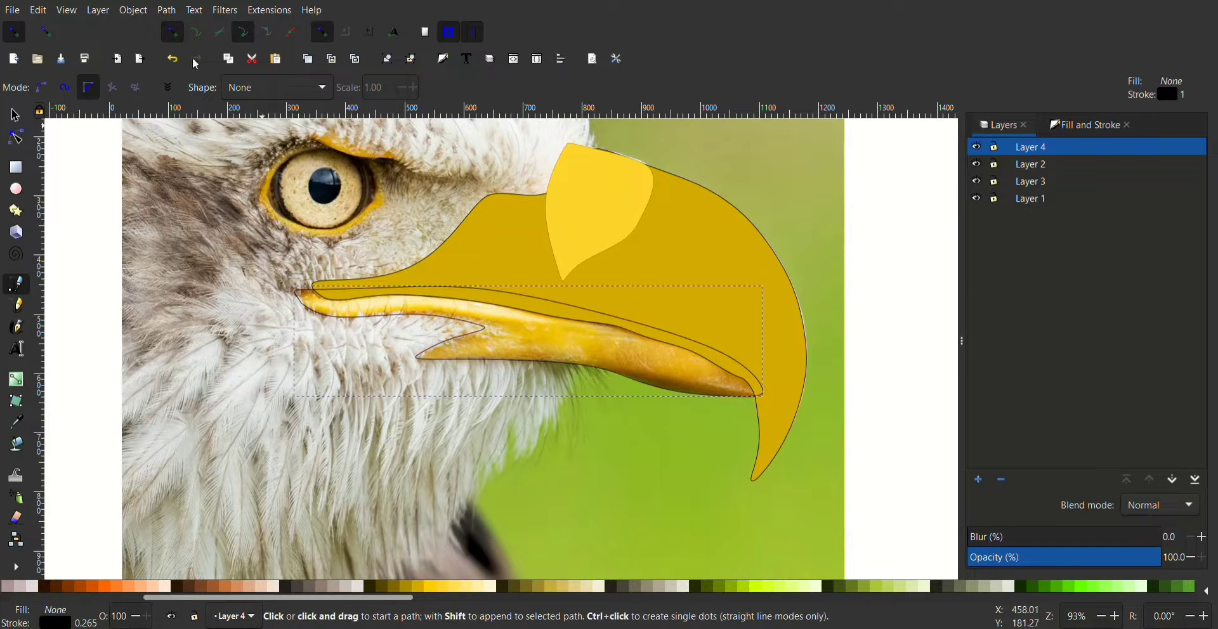
Fill the lower beak a darker yellow and lower Layer 4 beneath Layer 3.
click(402, 586)
click(1172, 480)
click(1172, 480)
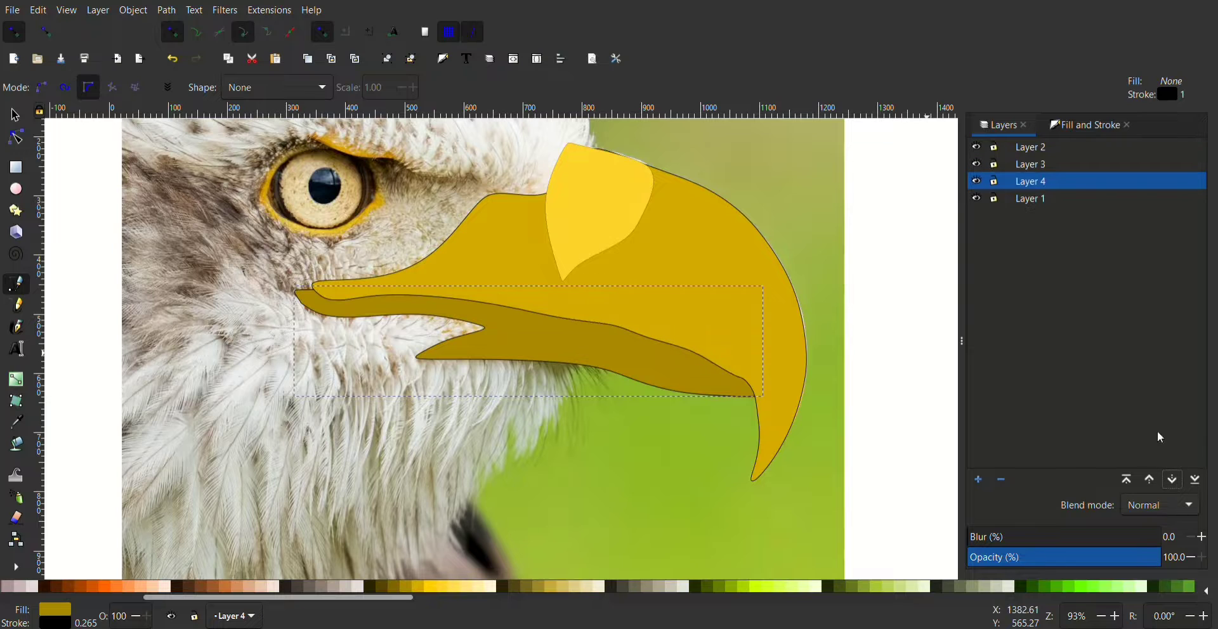
scroll(311, 318, down, 1)
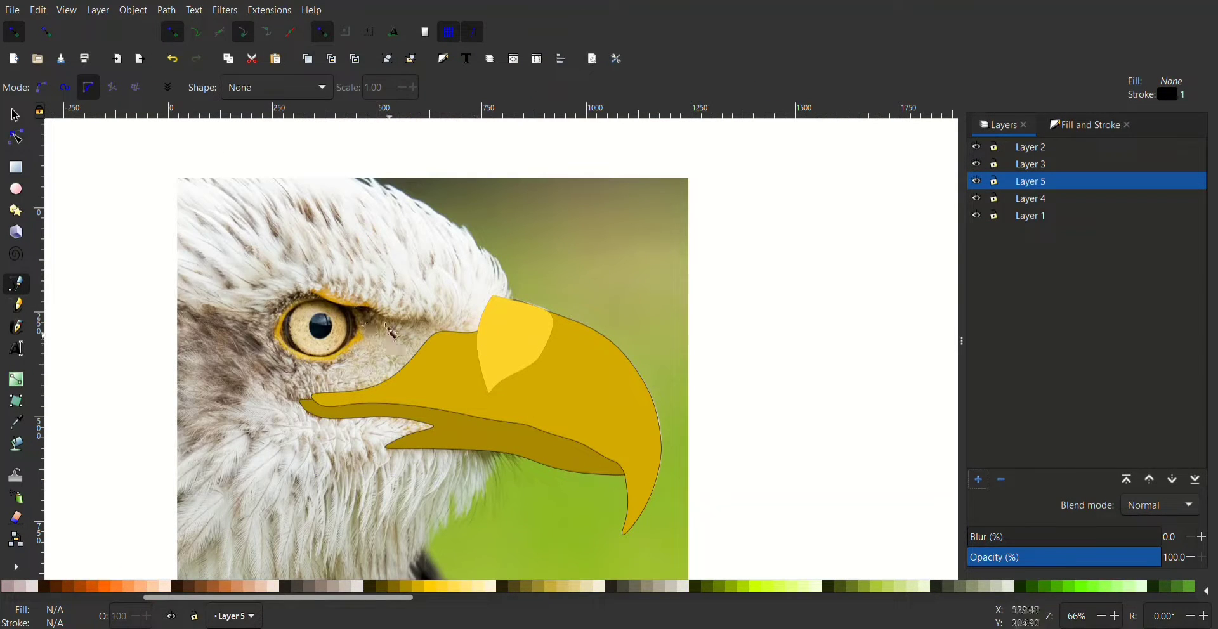
Pen-trace the head crown from the beak around the back and brow as a grey shape.
click(427, 327)
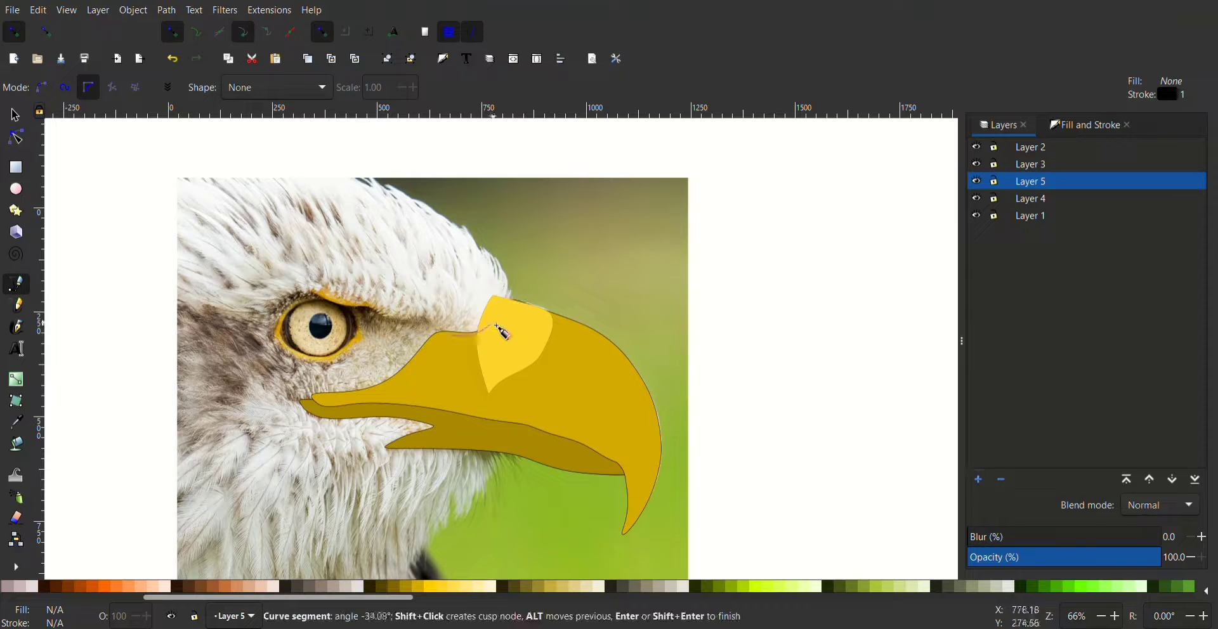
click(515, 295)
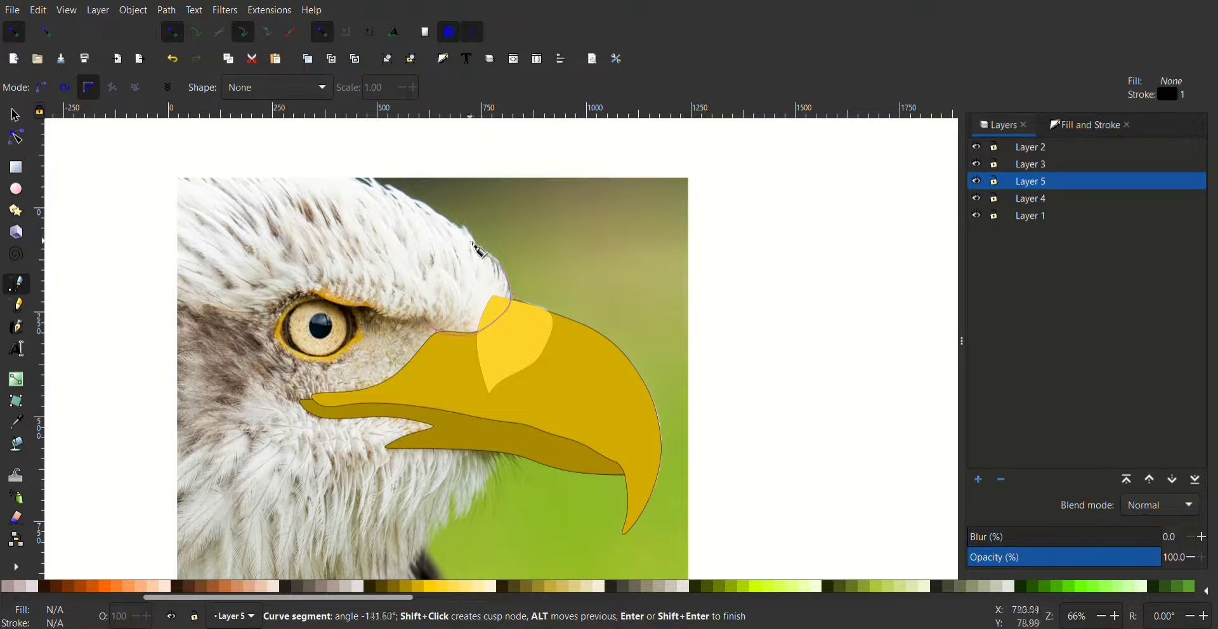
click(375, 182)
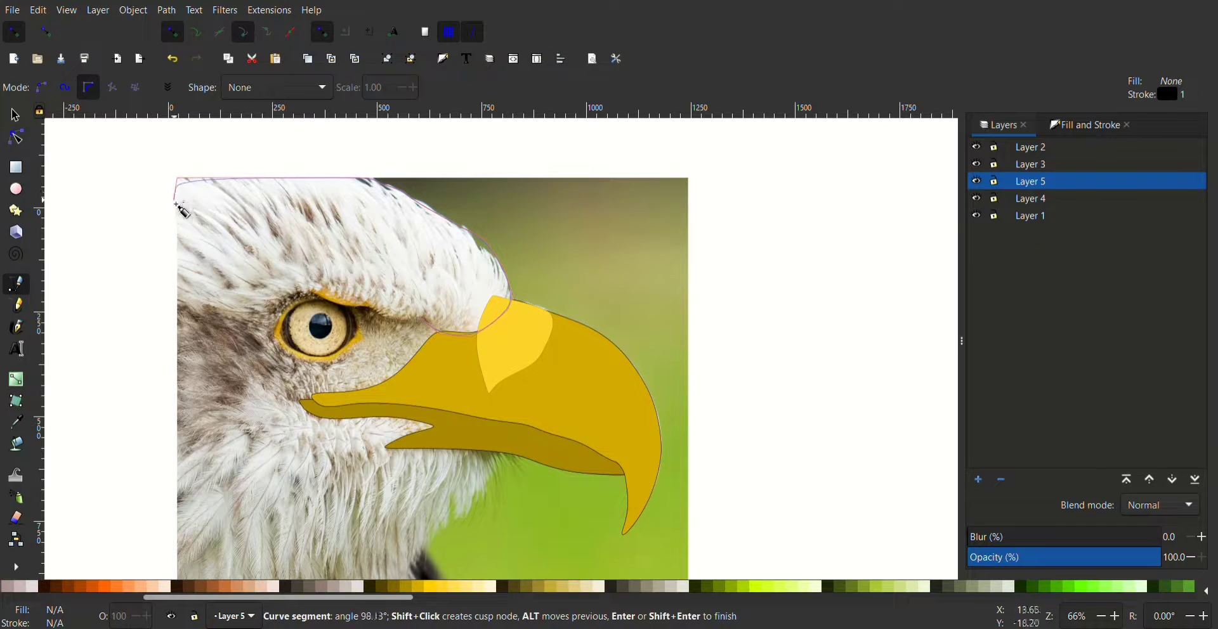
scroll(182, 253, down, 5)
scroll(183, 273, up, 3)
scroll(184, 305, up, 2)
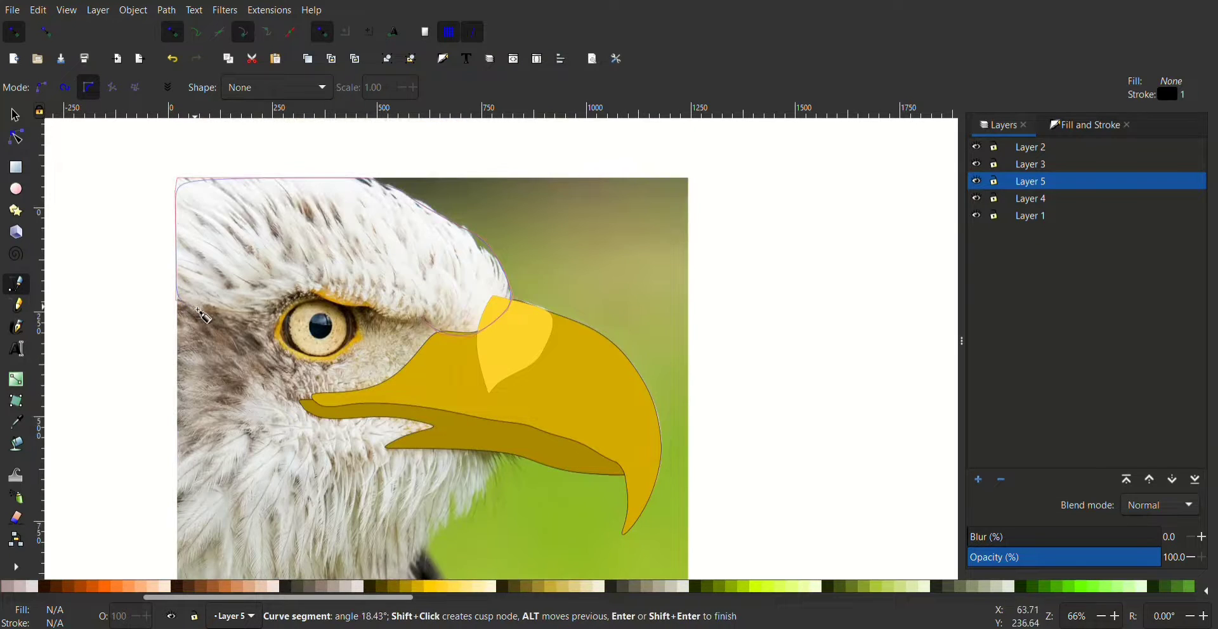
click(303, 287)
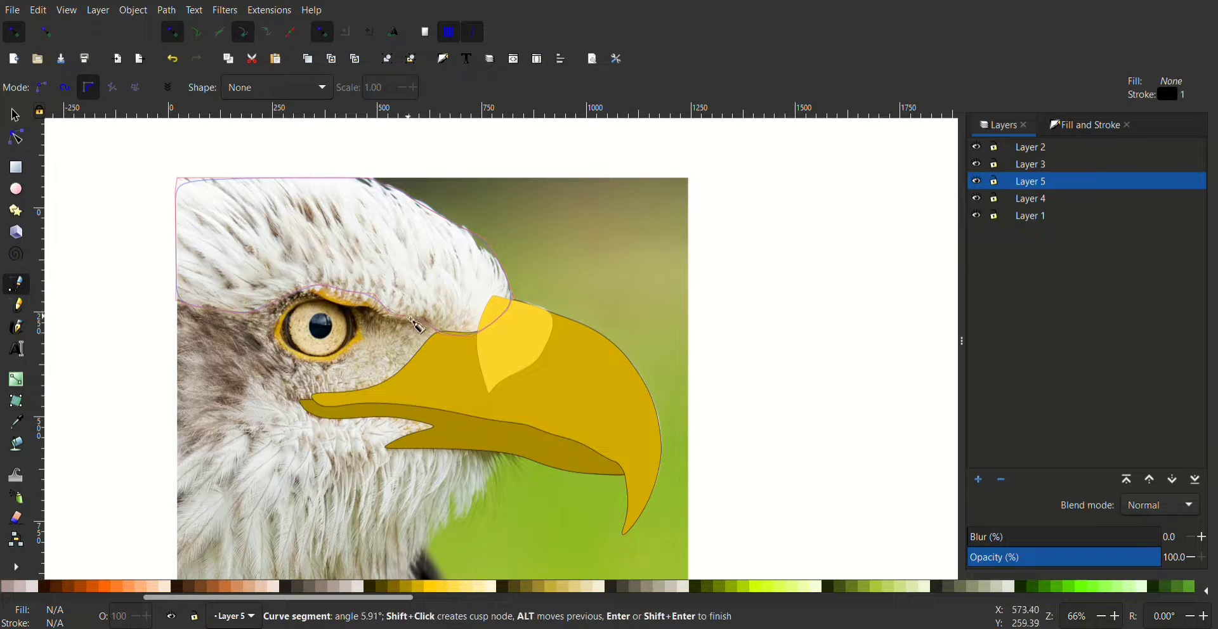
key(Return)
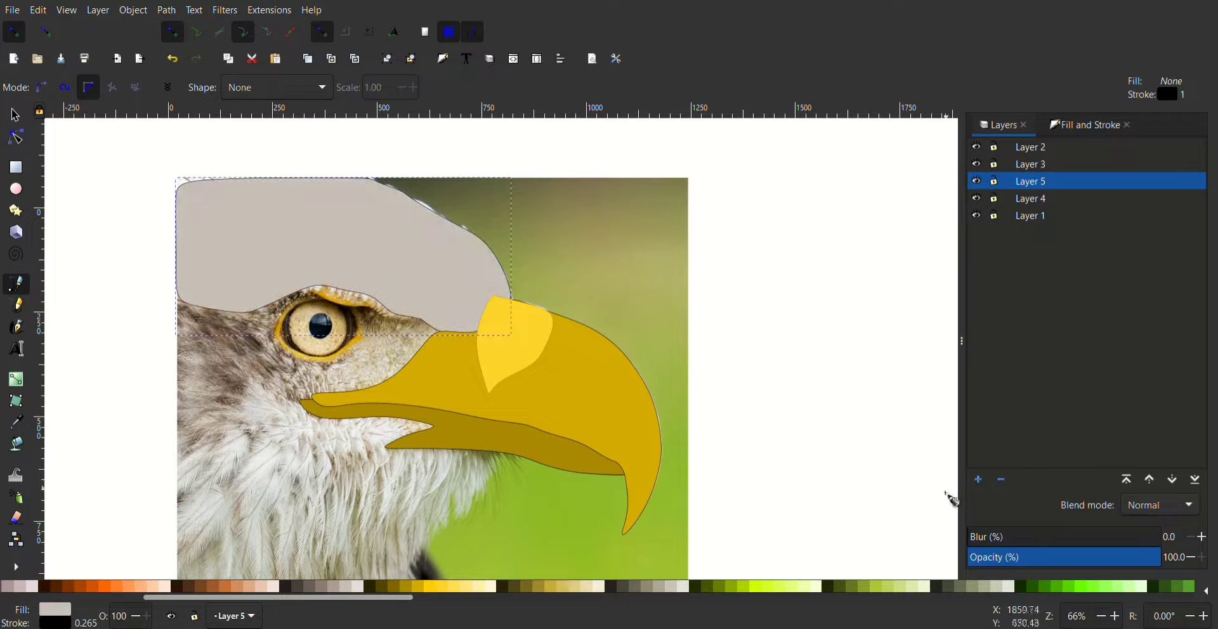
On new Layer 6, draw a yellow crescent above the eye and lower it beneath the head.
click(978, 479)
key(Return)
click(306, 282)
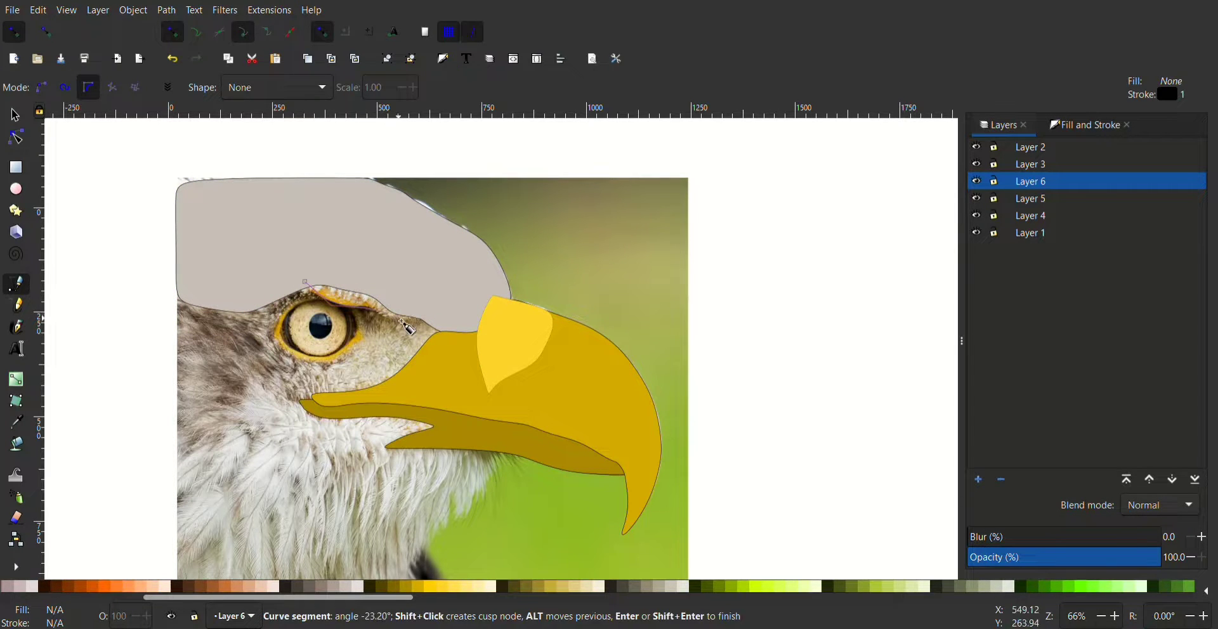
click(397, 315)
click(306, 283)
click(474, 587)
click(1174, 481)
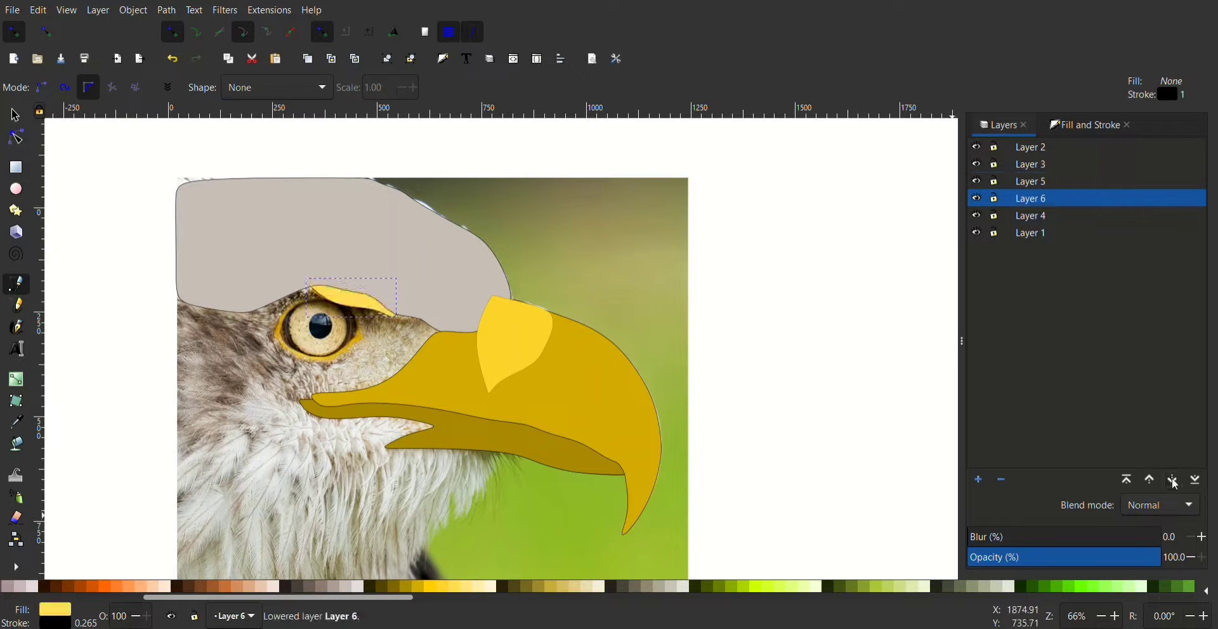
Add Layer 7 for the eye ring.
click(978, 480)
key(Return)
scroll(270, 317, up, 1)
Pen-trace a closed ring around the eye.
scroll(273, 310, up, 1)
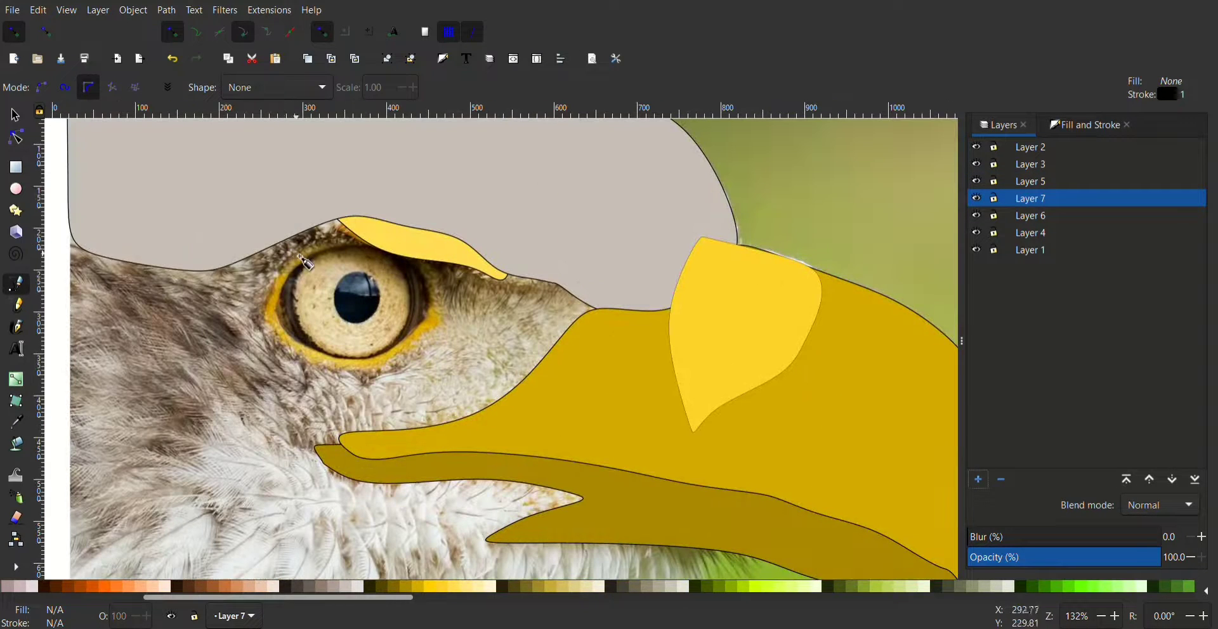
click(275, 306)
click(330, 374)
click(447, 324)
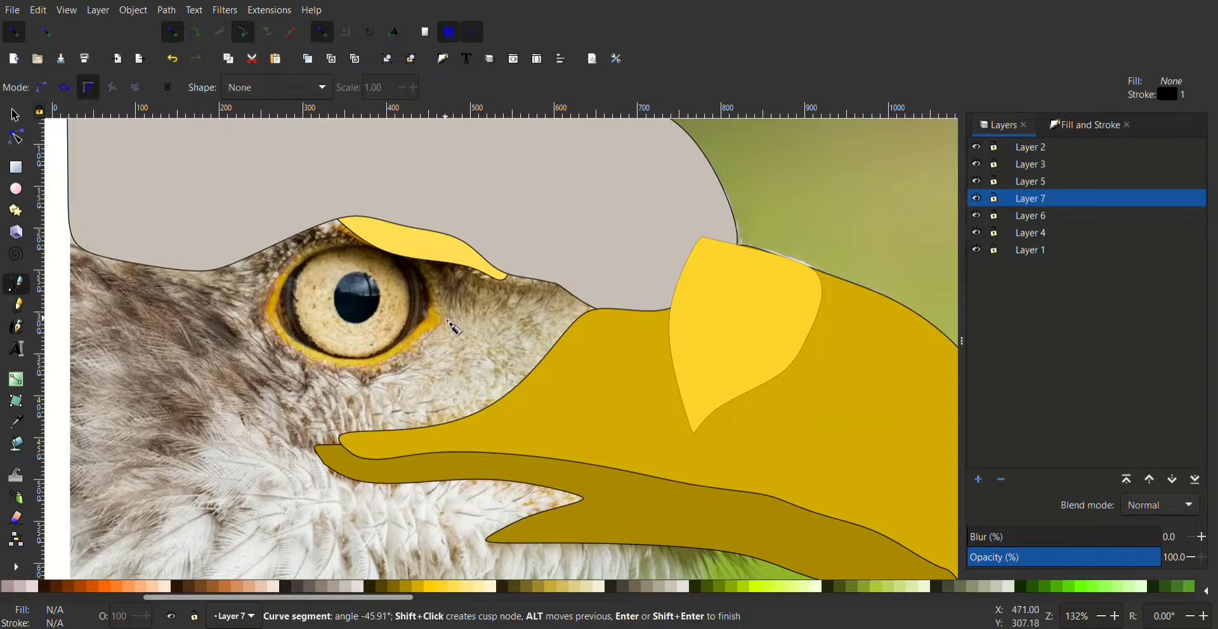
click(443, 266)
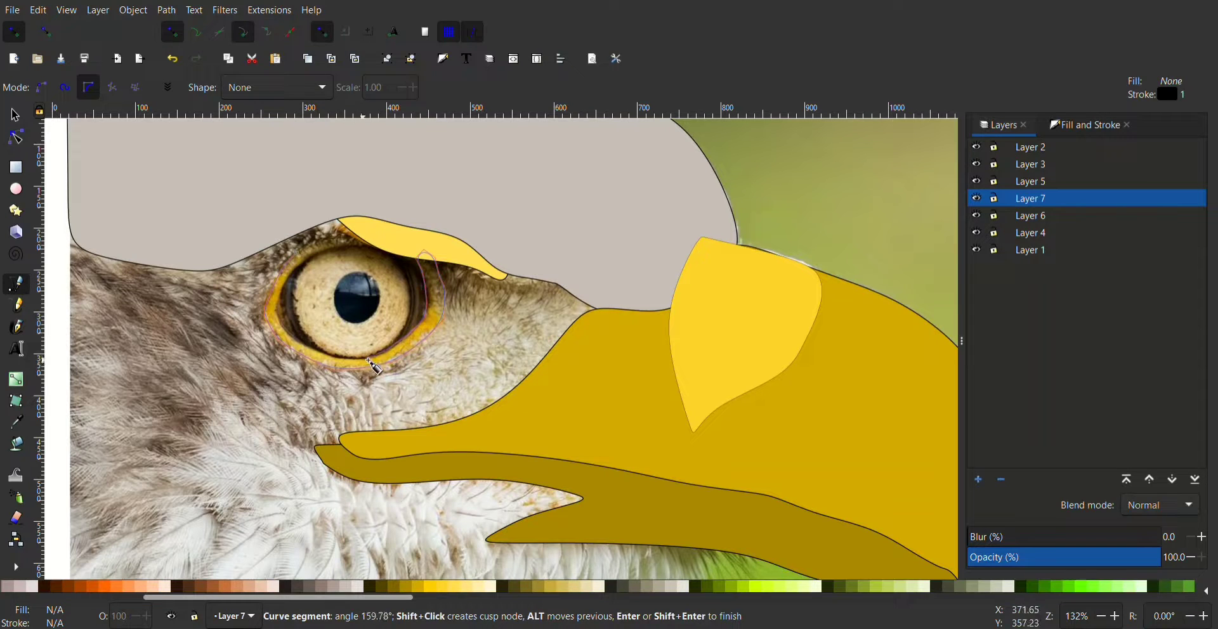
click(279, 310)
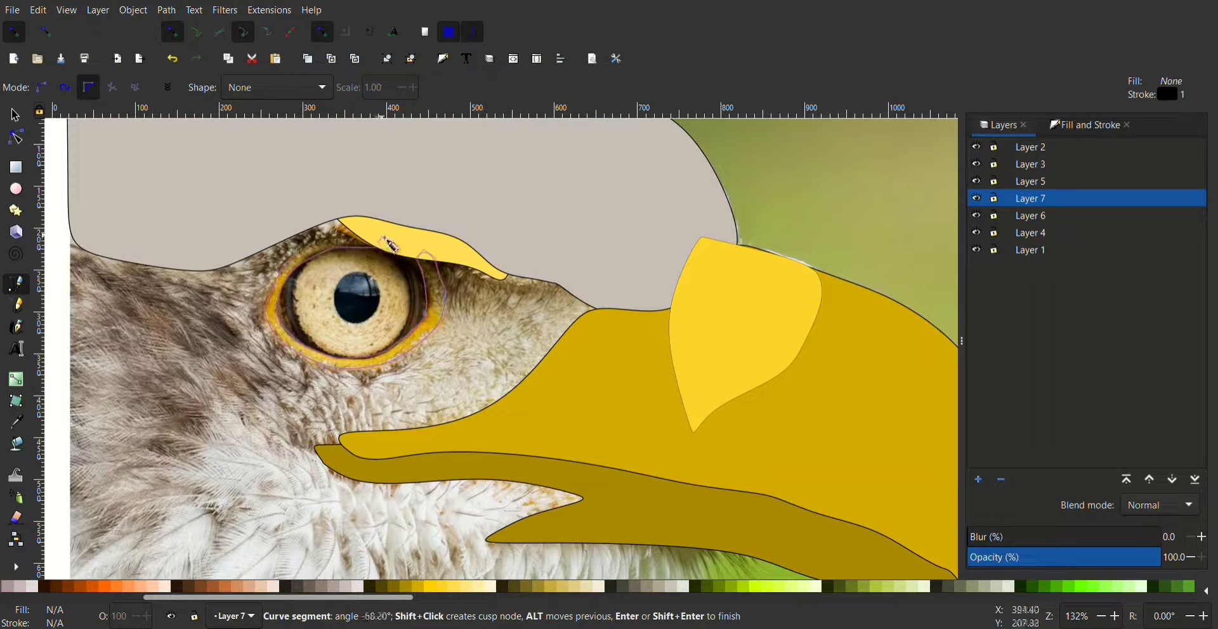
click(309, 255)
Fill the eye ring light peach and move its layer below the crescent.
click(469, 587)
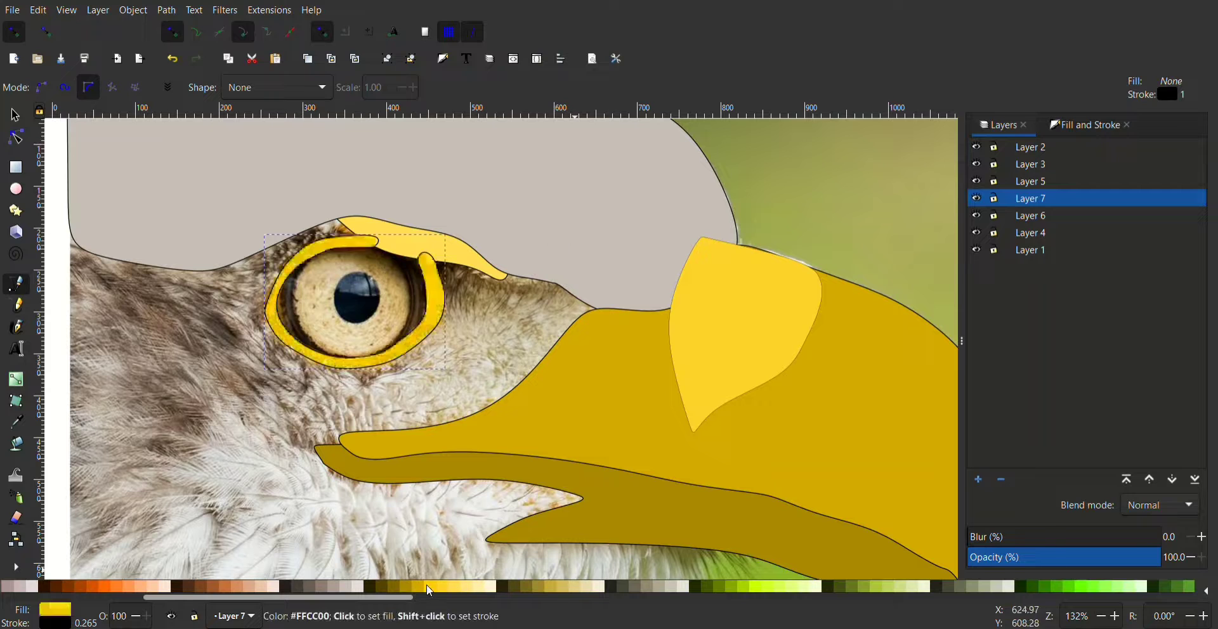
click(431, 587)
click(105, 588)
click(138, 588)
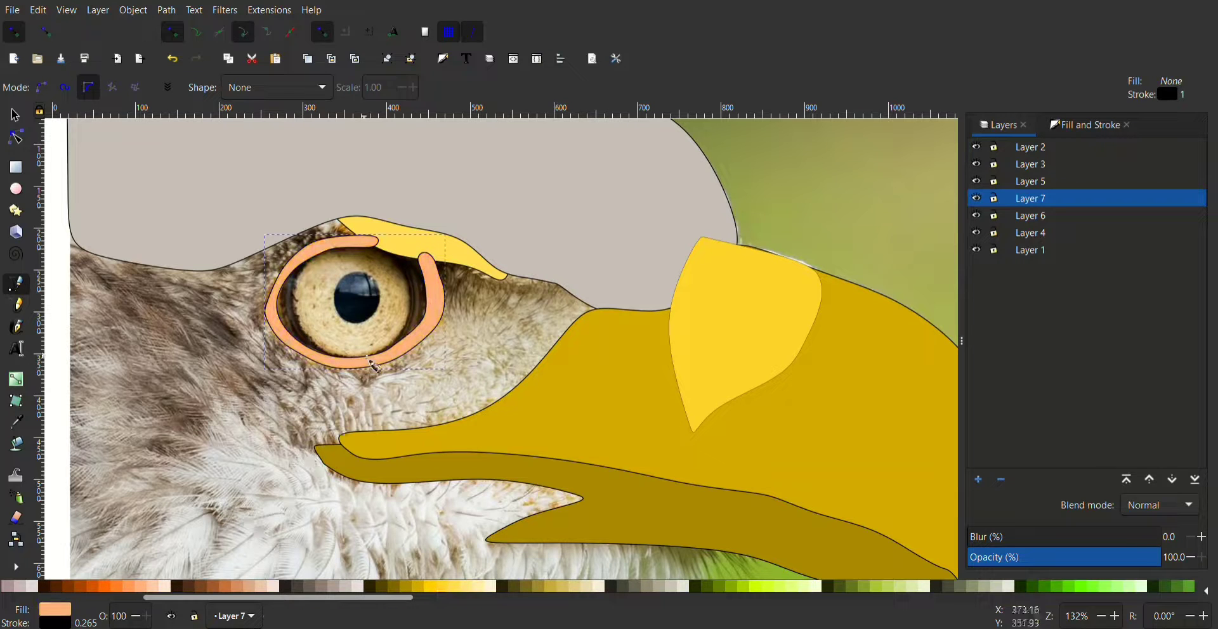
click(1172, 479)
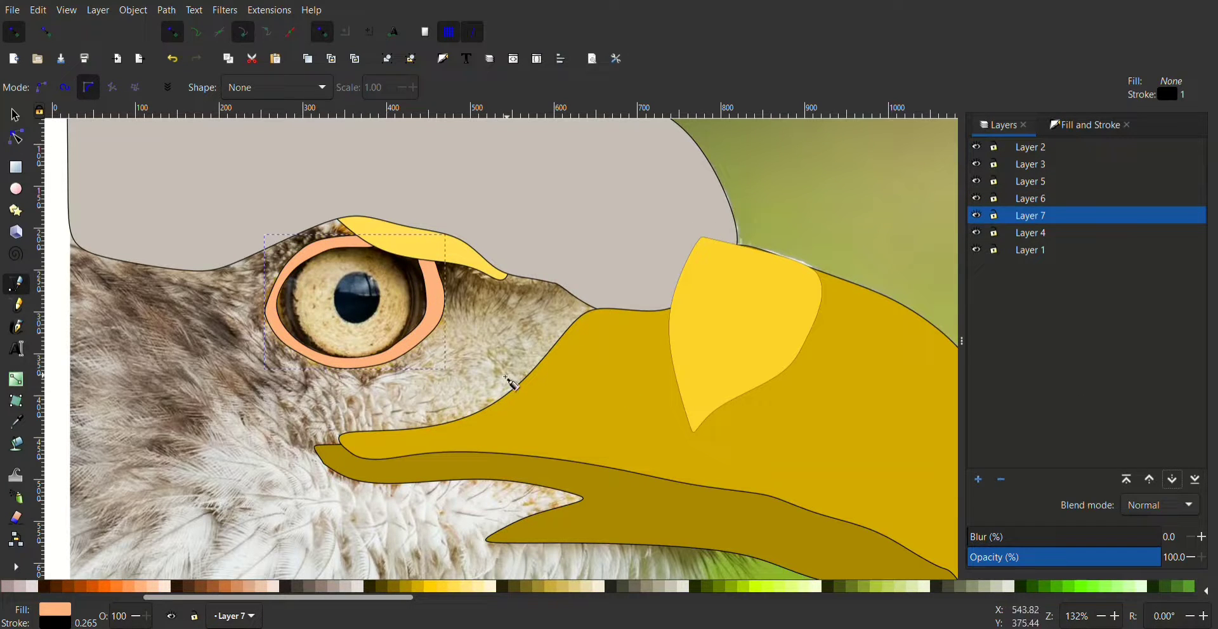
Add Layer 8 and begin tracing inside the peach eye ring.
key(ctrl+shift+n)
key(Return)
click(294, 277)
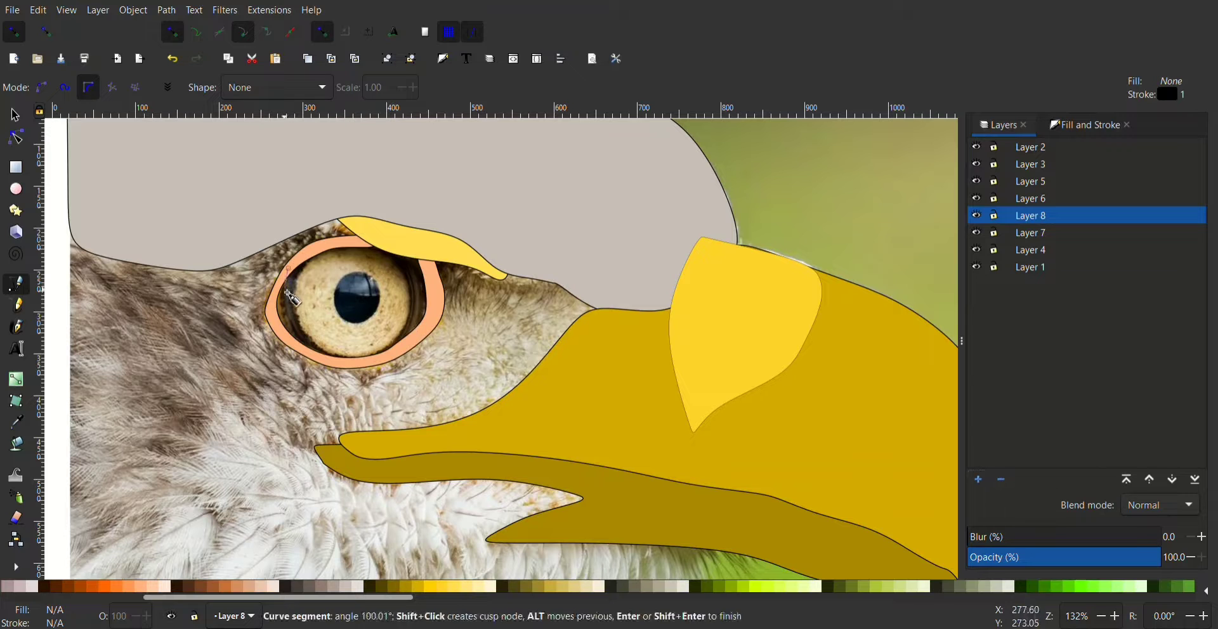
scroll(295, 311, up, 3)
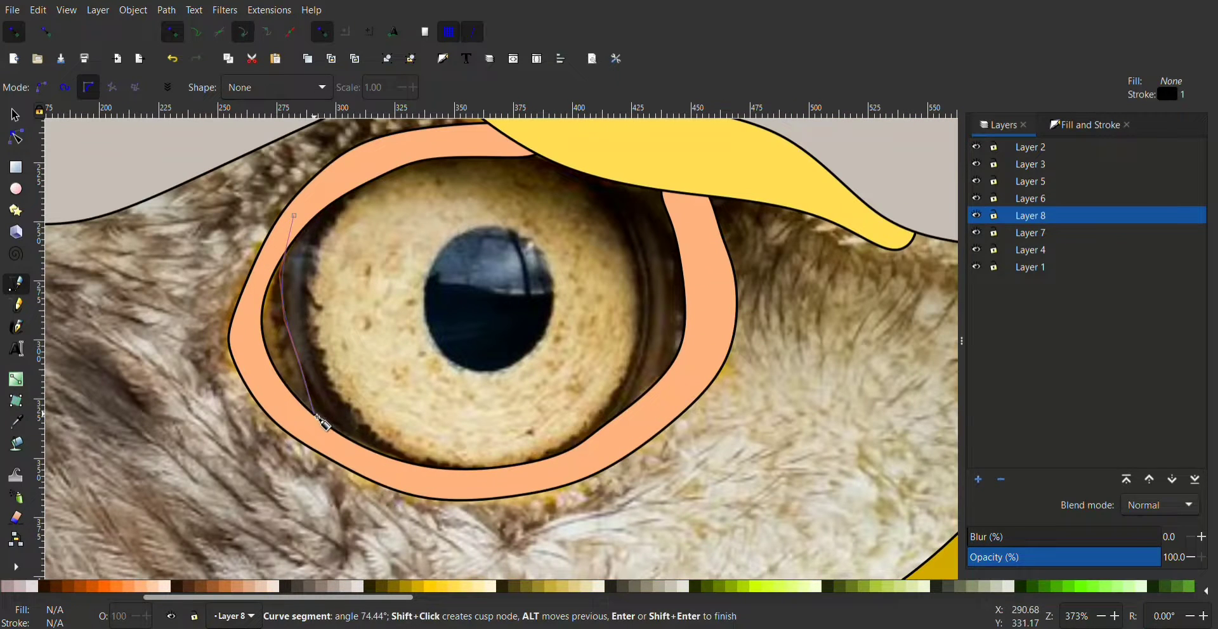
Finish tracing the inner ring around the iris on Layer 8.
click(320, 422)
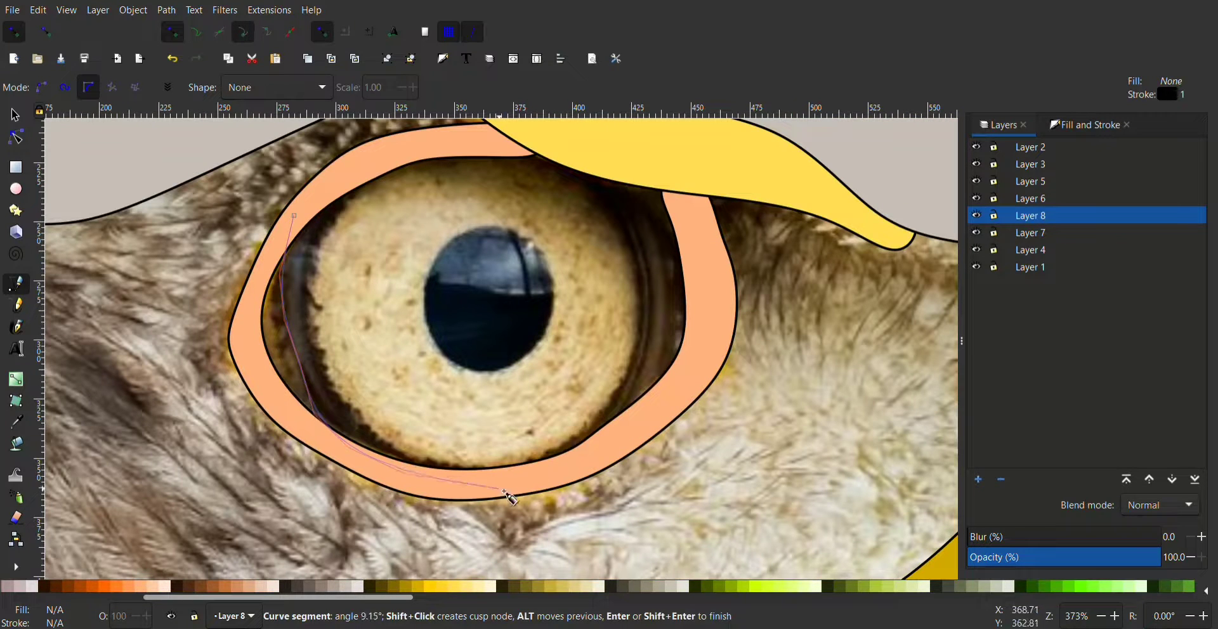
click(526, 482)
click(625, 448)
click(685, 359)
click(698, 279)
click(662, 190)
click(581, 155)
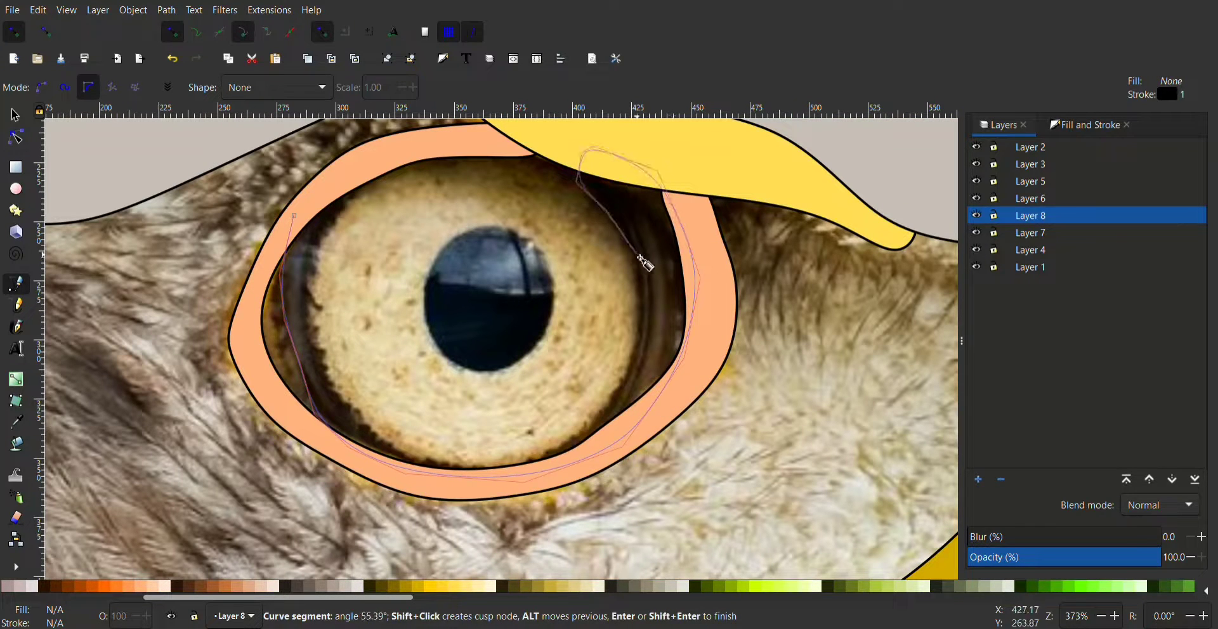
click(653, 327)
click(525, 455)
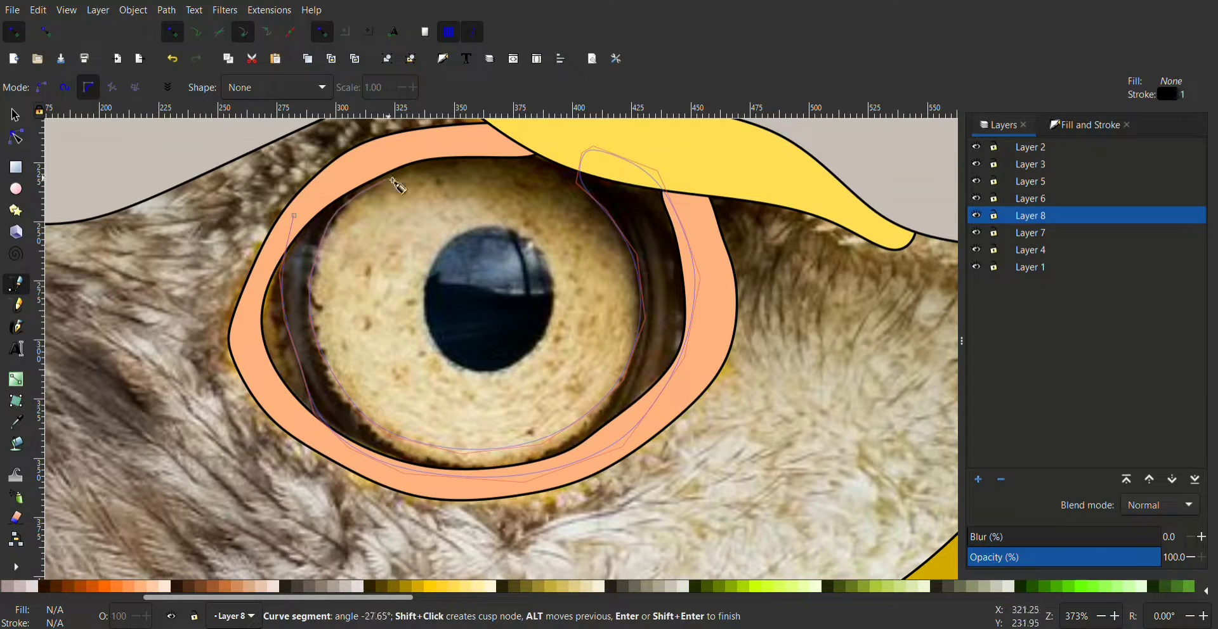
click(577, 172)
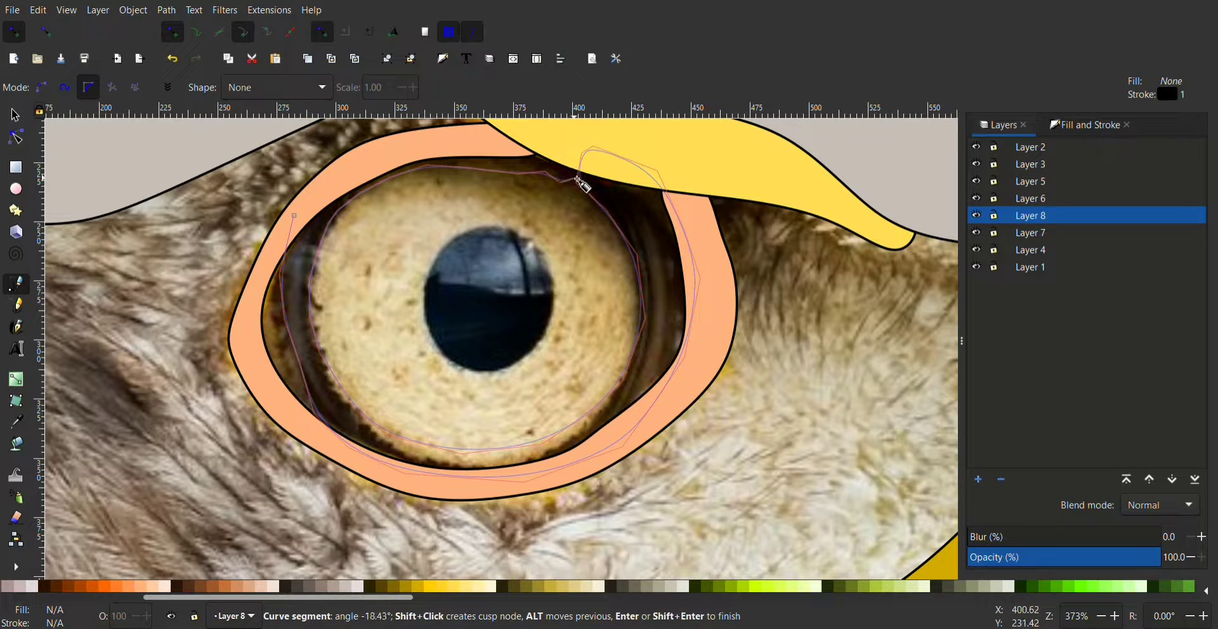
click(493, 128)
Fill the inner ring brown, lower it beneath the peach ring, and add Layer 9.
click(202, 586)
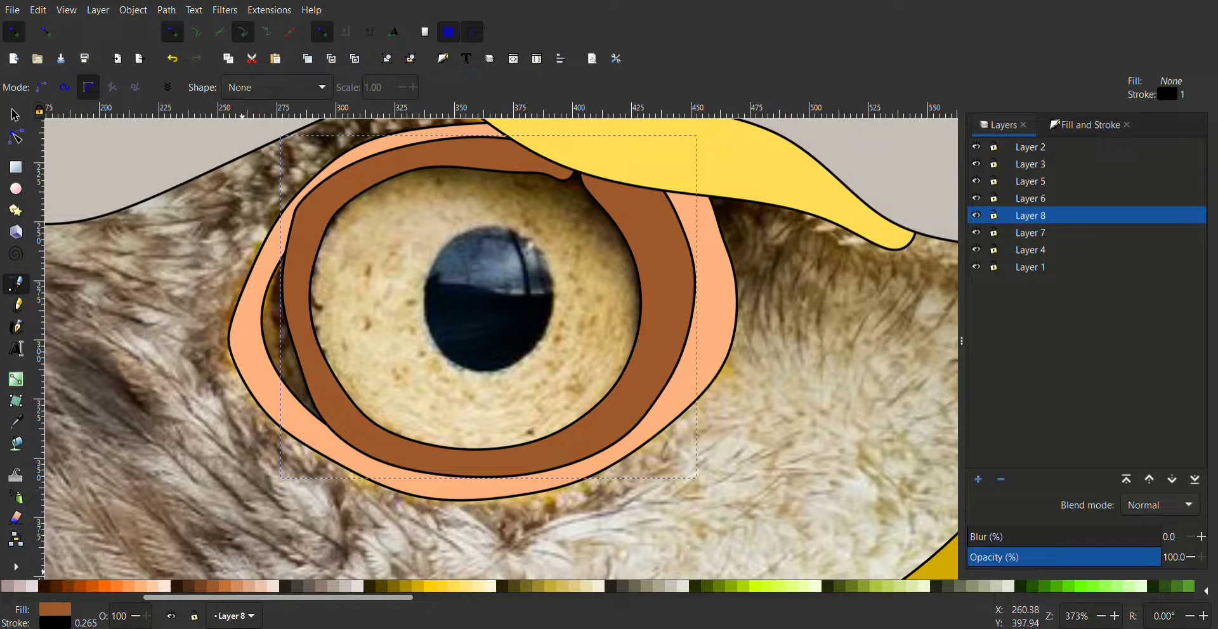
click(1172, 480)
click(978, 479)
key(Return)
Pen-trace the closed iris outline.
click(317, 223)
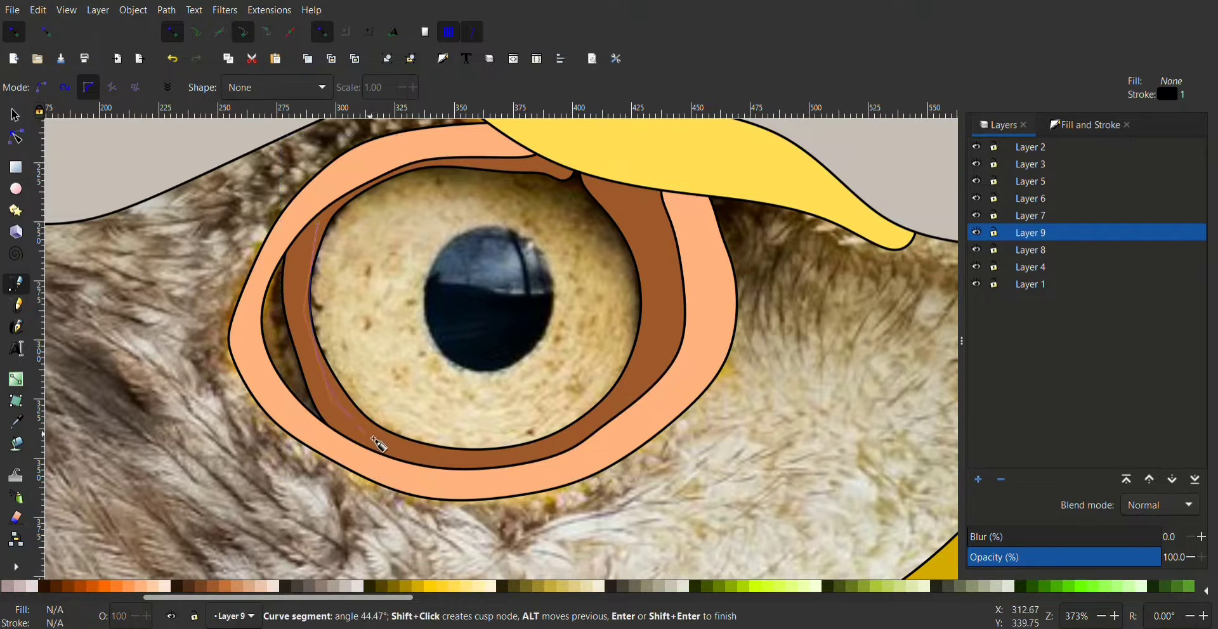
click(379, 446)
click(598, 435)
click(652, 378)
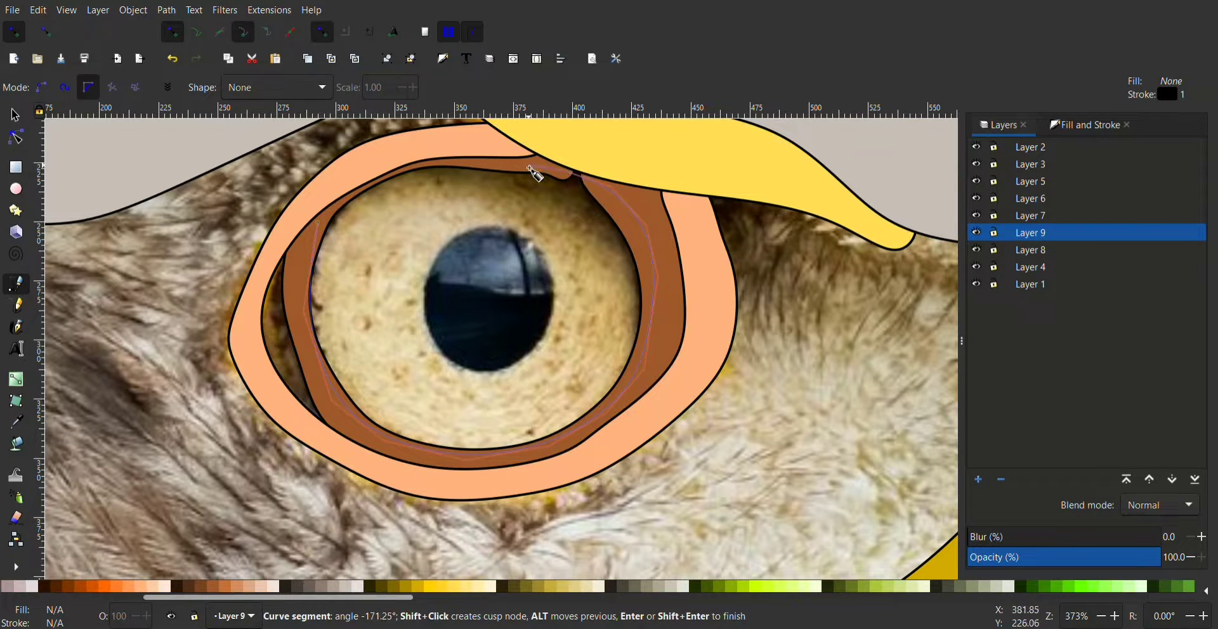
click(533, 170)
click(421, 174)
click(317, 223)
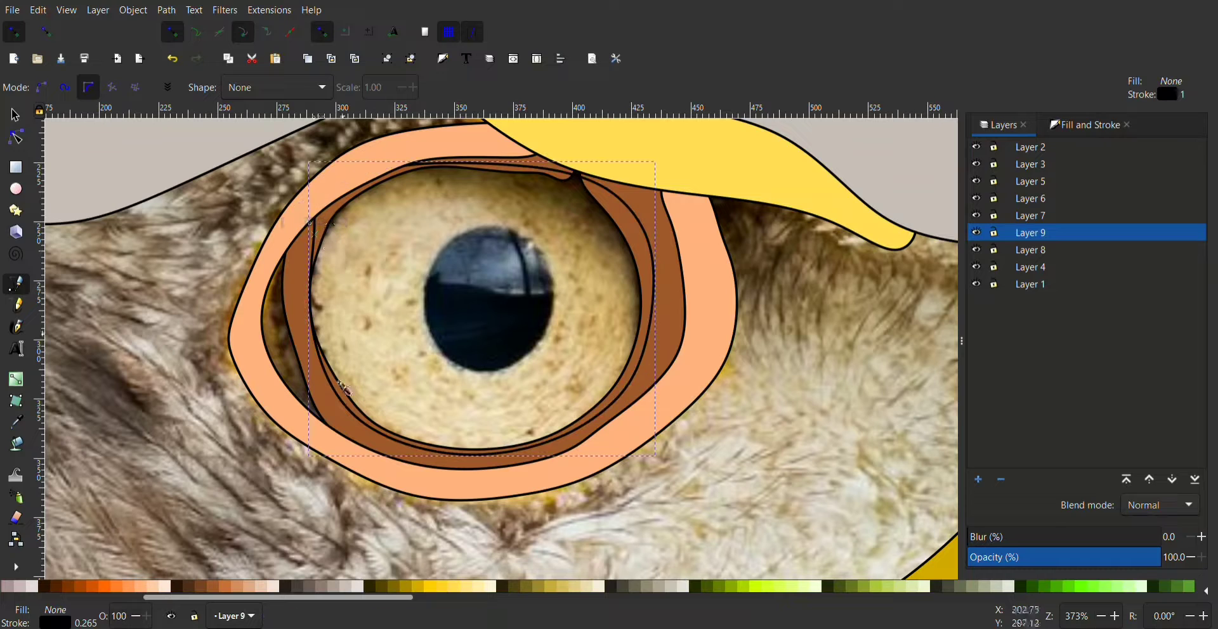
Fill the iris a light tan and move its layer below the brown ring.
click(263, 586)
click(273, 587)
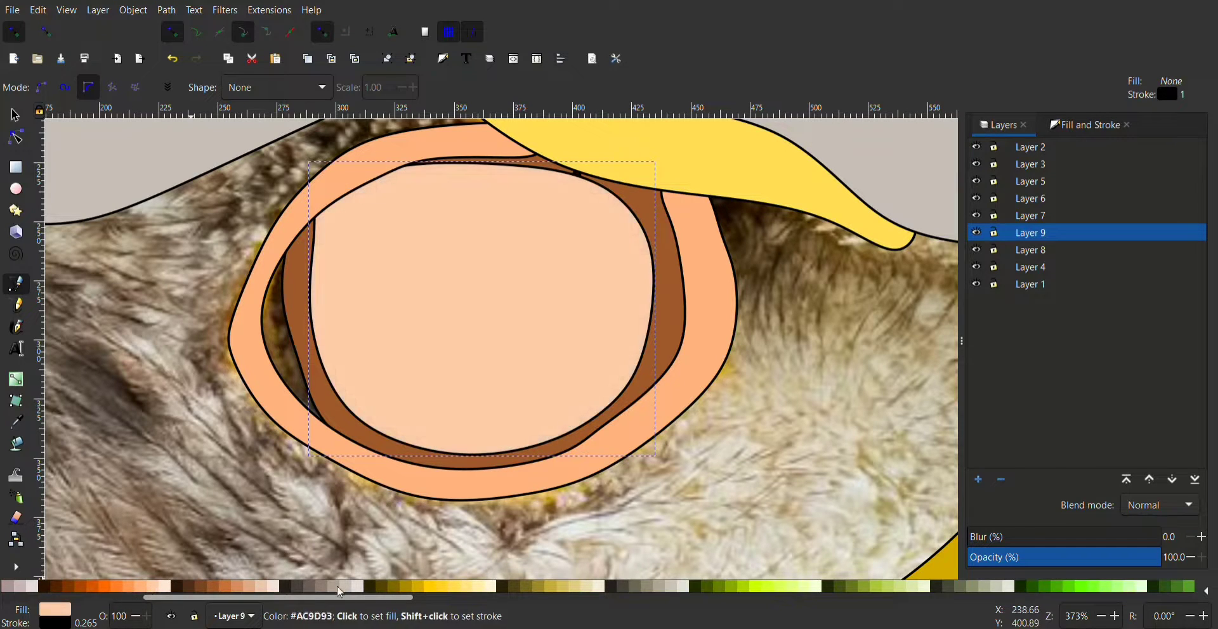
click(244, 587)
click(245, 586)
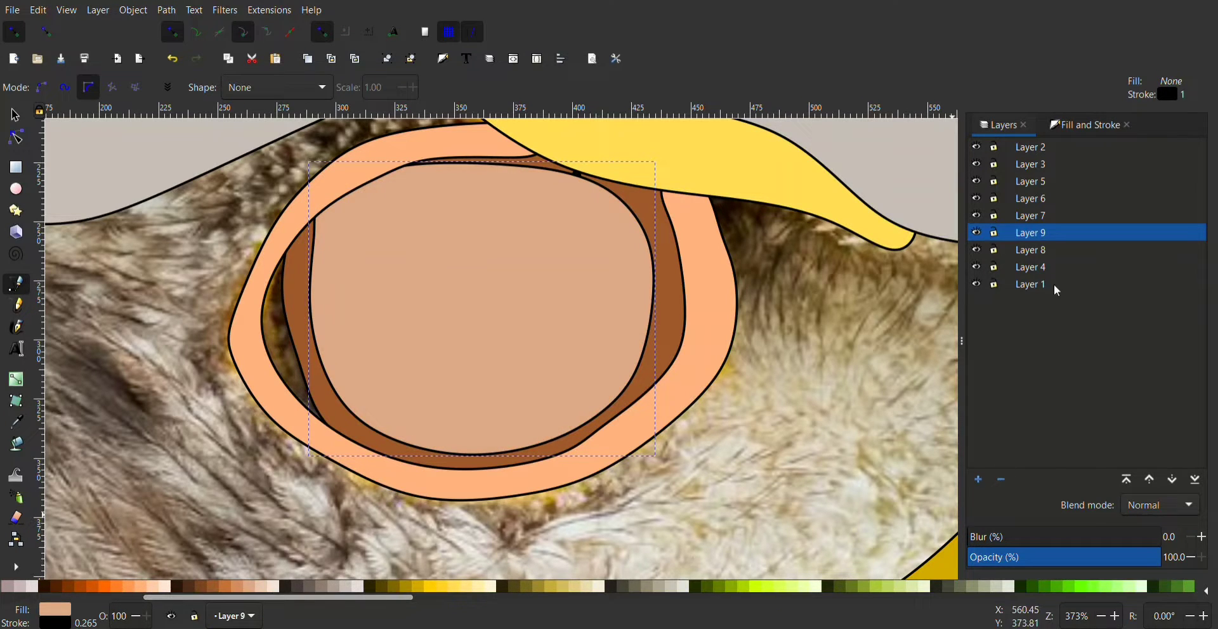
click(1172, 481)
With the iris hidden, draw a dark brown pupil on new Layer 10, then unhide the iris.
click(976, 250)
key(ctrl+shift+n)
key(Return)
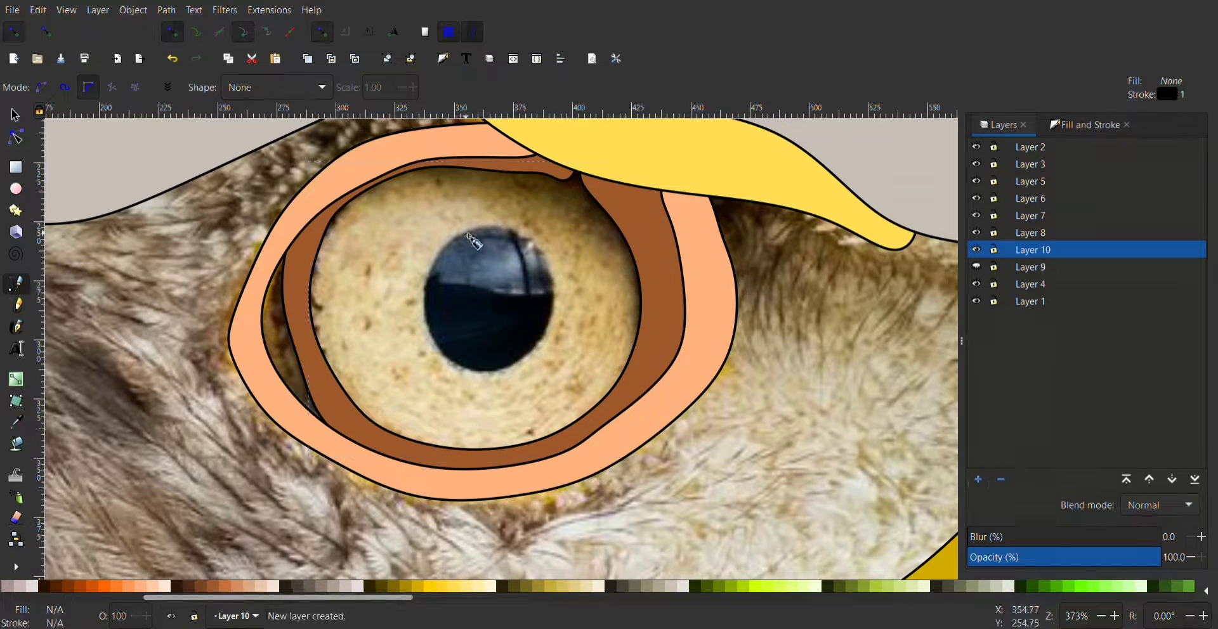
click(480, 235)
click(478, 232)
click(178, 586)
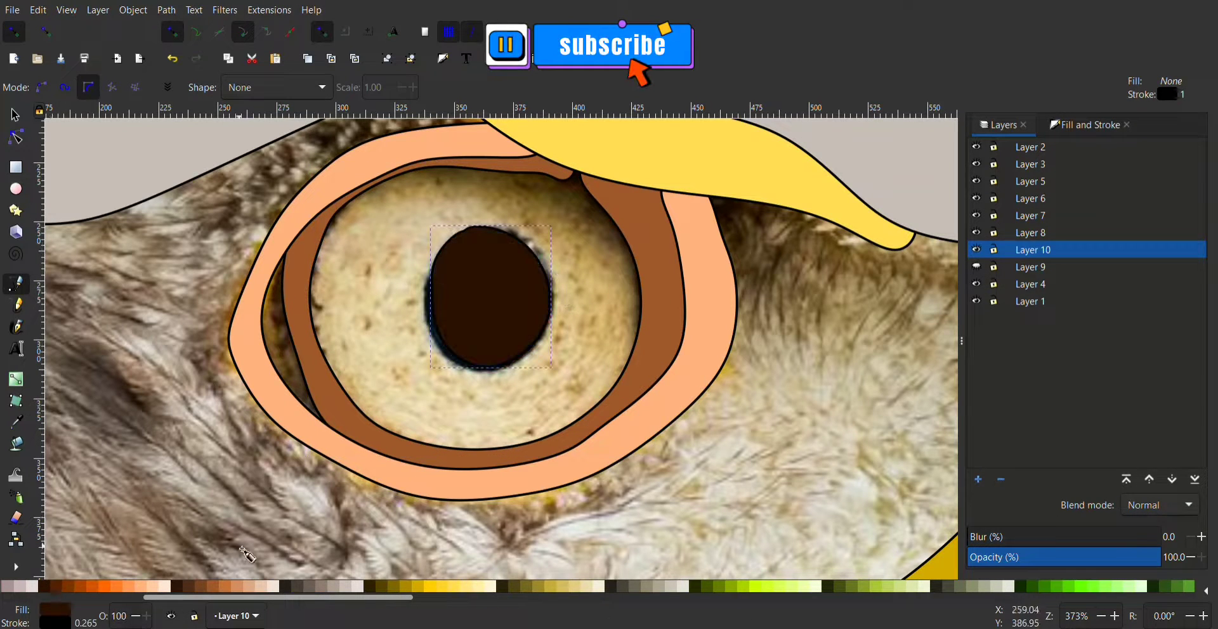
click(977, 267)
Zoom out to the whole eagle and add Layer 11.
key(5)
scroll(645, 293, up, 1)
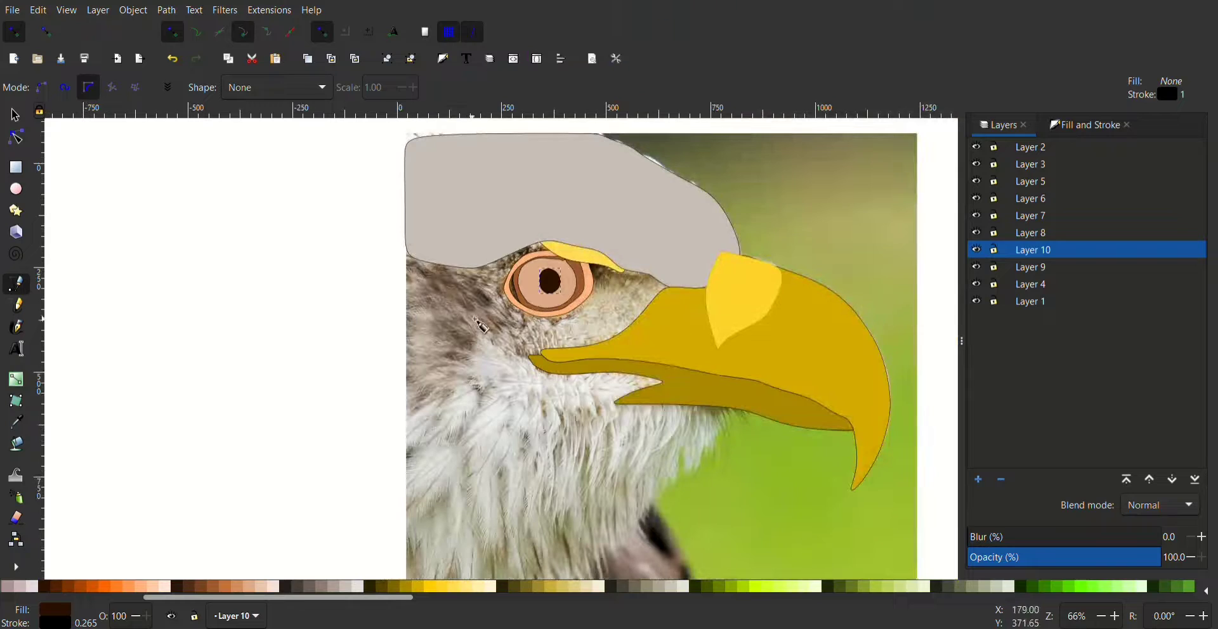
scroll(549, 246, up, 2)
key(ctrl+shift+n)
key(Return)
Trace a closed Pen outline around the eagle's white neck on Layer 11.
scroll(683, 342, down, 2)
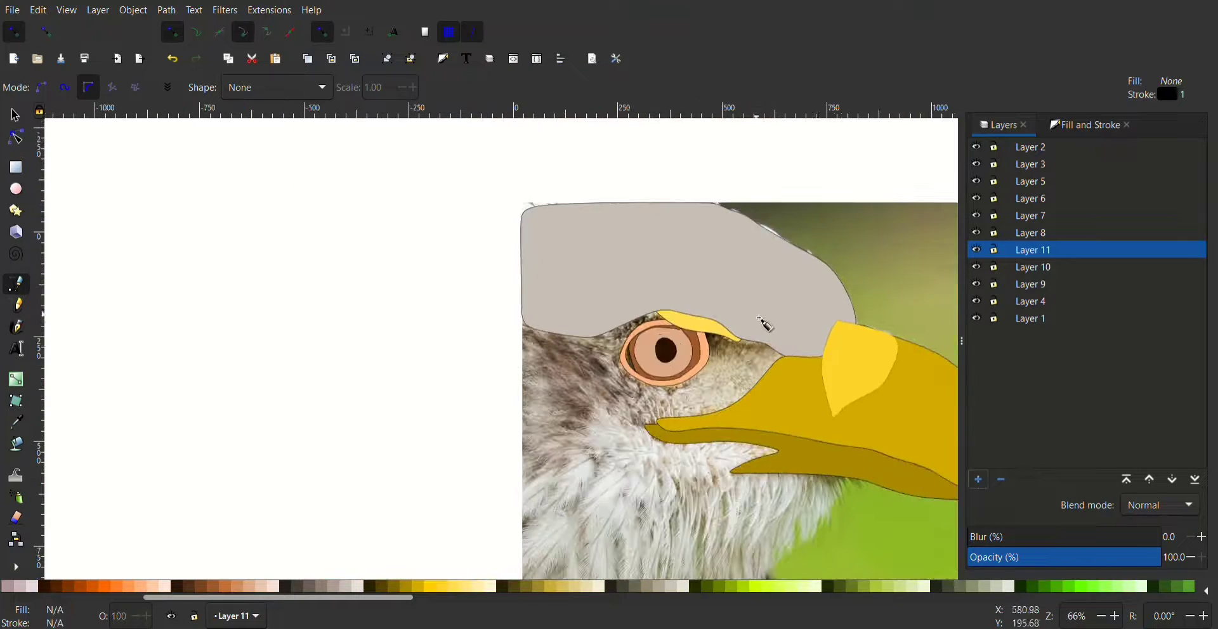
scroll(683, 342, up, 1)
scroll(761, 345, down, 3)
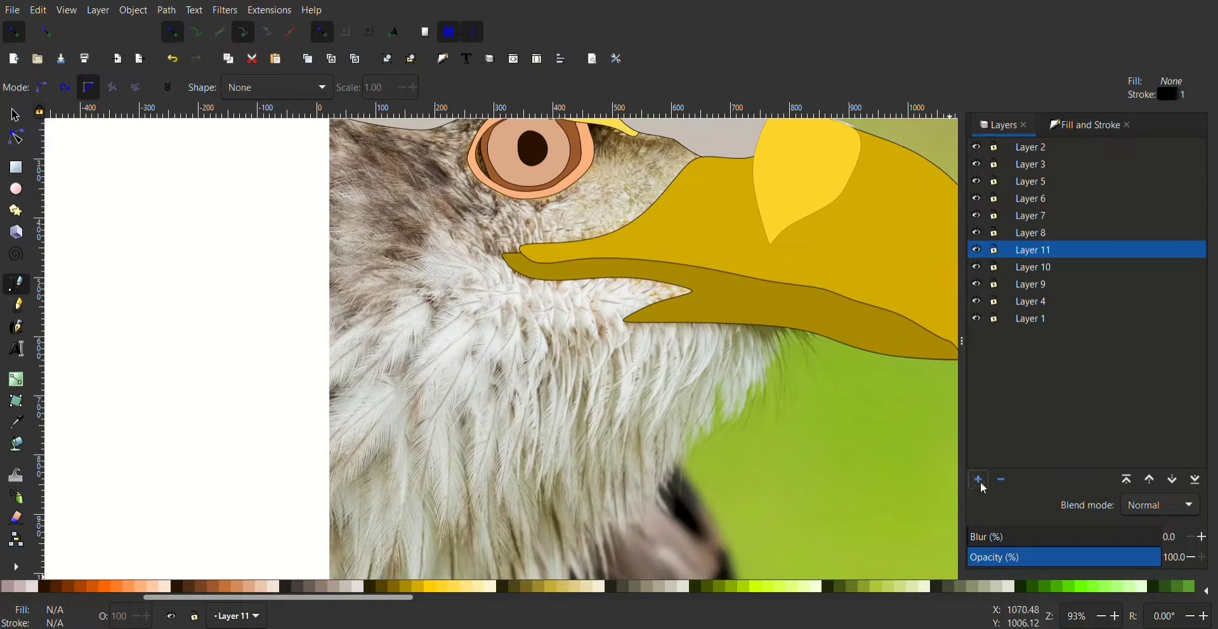
scroll(564, 238, up, 2)
click(977, 250)
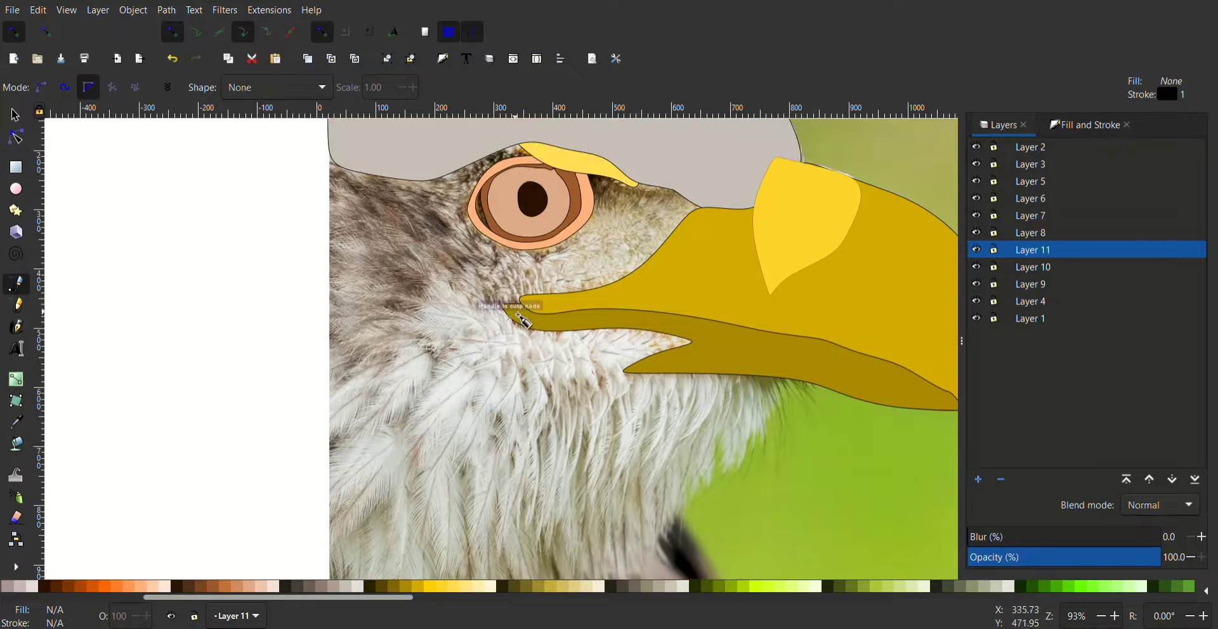
click(519, 314)
scroll(753, 463, down, 1)
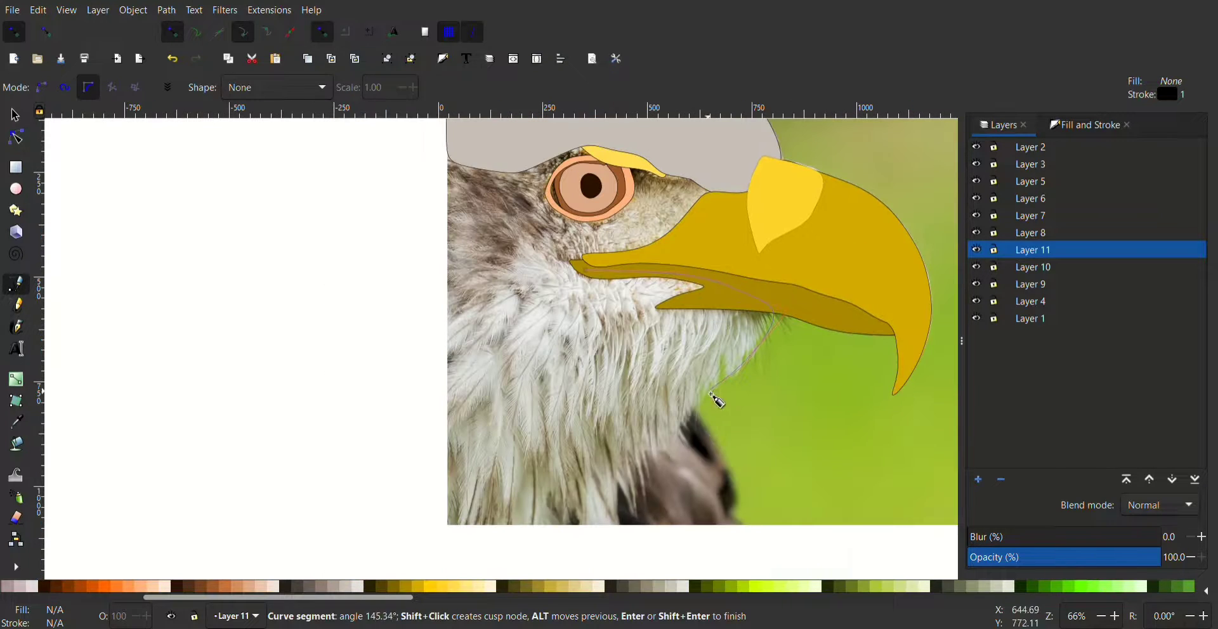
click(619, 526)
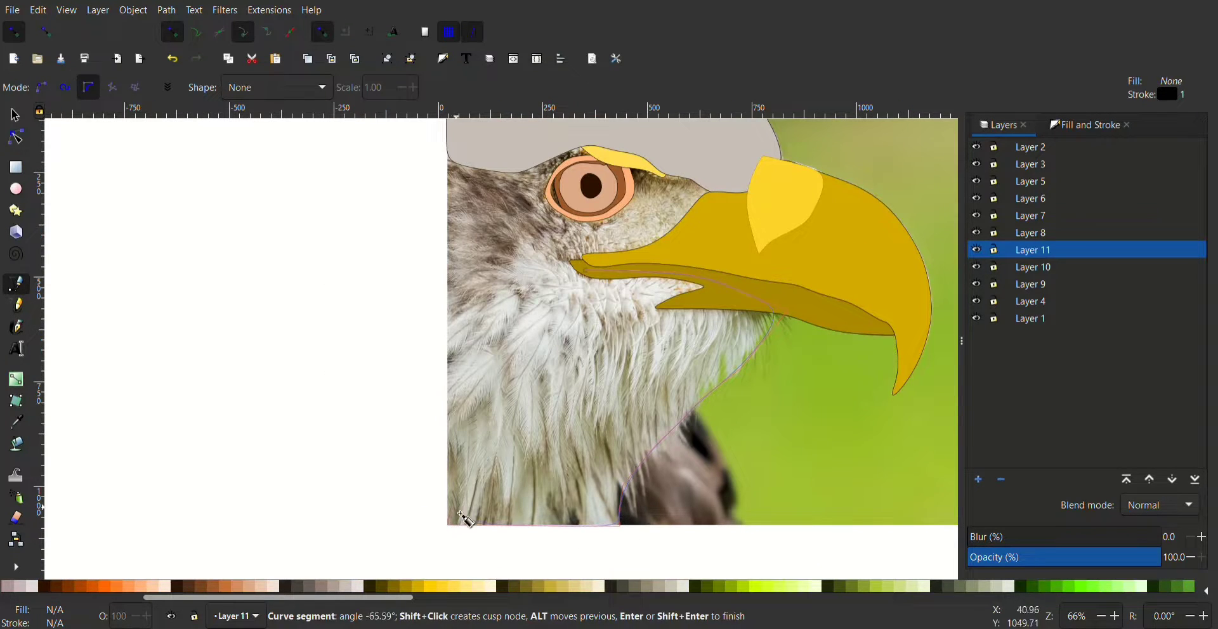
click(452, 306)
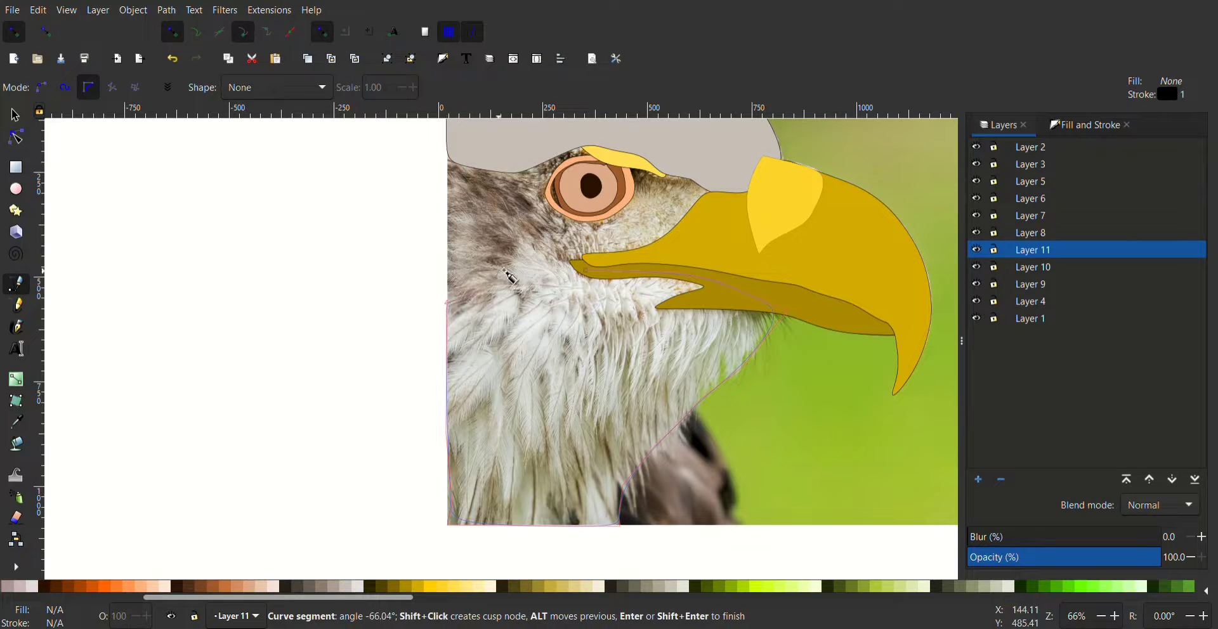
click(520, 242)
click(586, 271)
Fill the neck shape light grey and lower its layer beneath the beak layers.
scroll(648, 421, down, 1)
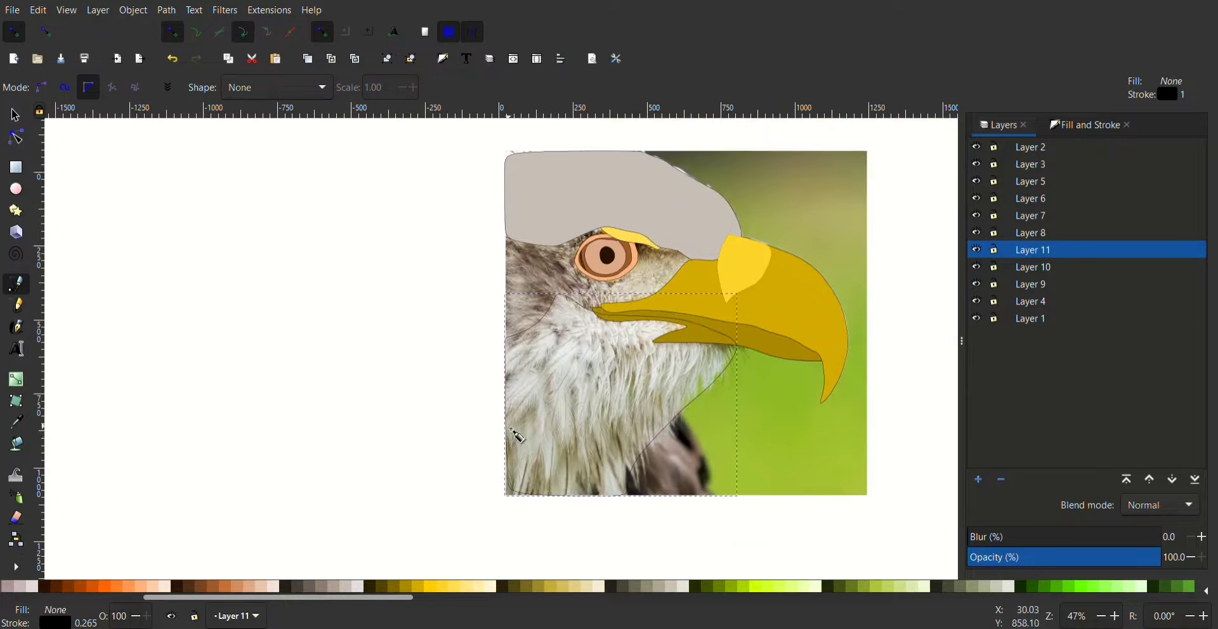
click(728, 588)
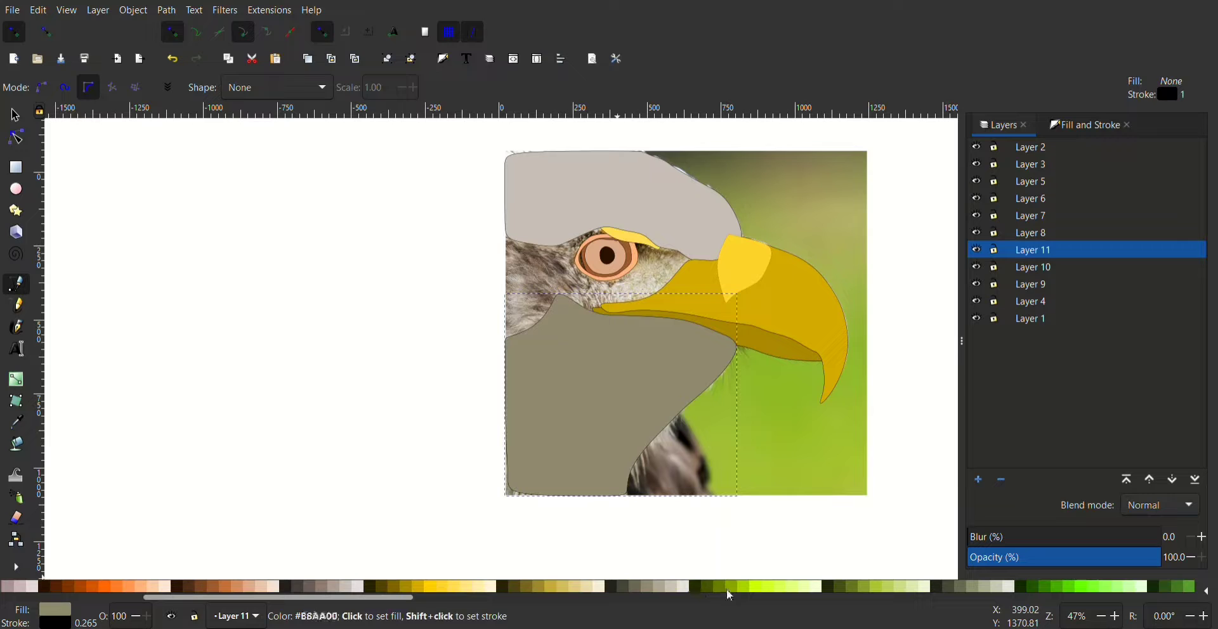
click(665, 589)
click(1172, 480)
click(1172, 480)
click(1149, 480)
Add Layer 12 and start a curved outline on the back of the head.
scroll(568, 315, up, 3)
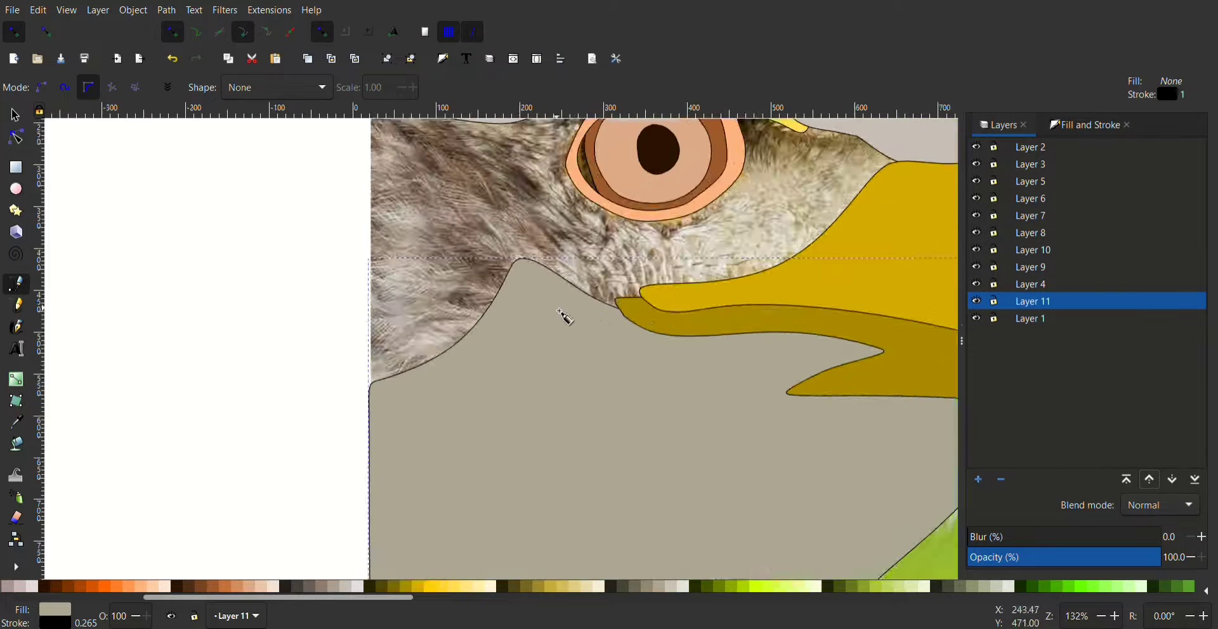
scroll(564, 315, down, 2)
click(977, 479)
key(Return)
drag(459, 187, 558, 285)
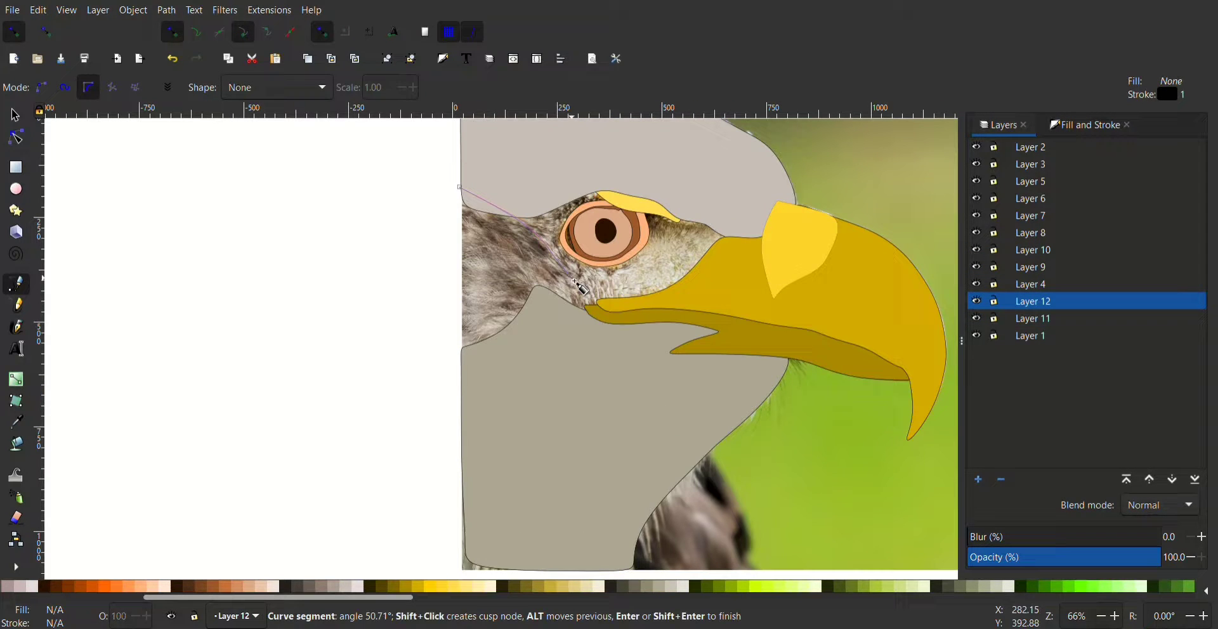
Close the back-of-head shape, fill it greyish-brown, and move its layer below the neck.
click(469, 349)
click(459, 188)
click(237, 586)
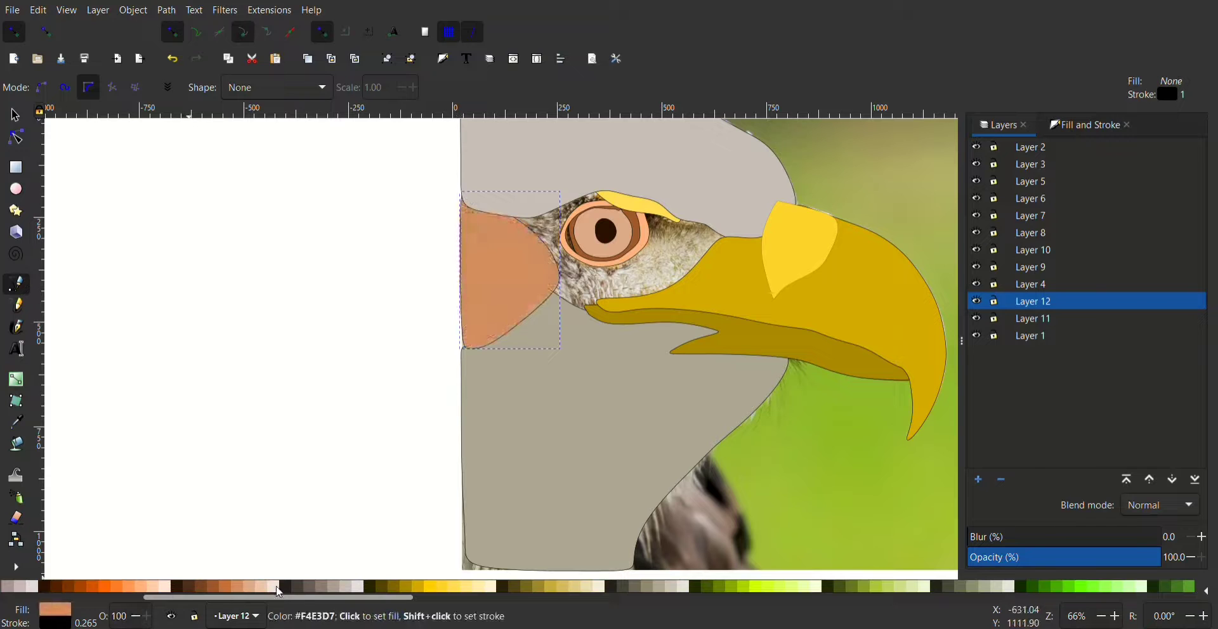
click(320, 586)
click(1172, 480)
scroll(703, 266, up, 2)
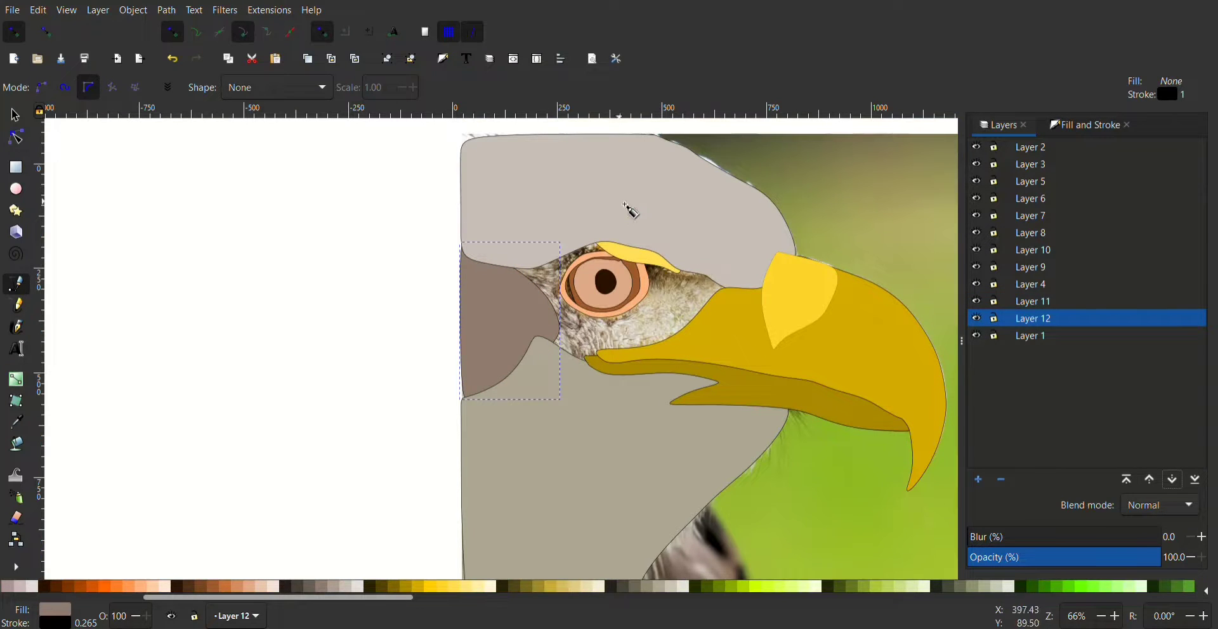
scroll(682, 317, up, 2)
Add Layer 13 and trace a taupe patch under the yellow brow.
click(616, 260)
click(978, 480)
key(Return)
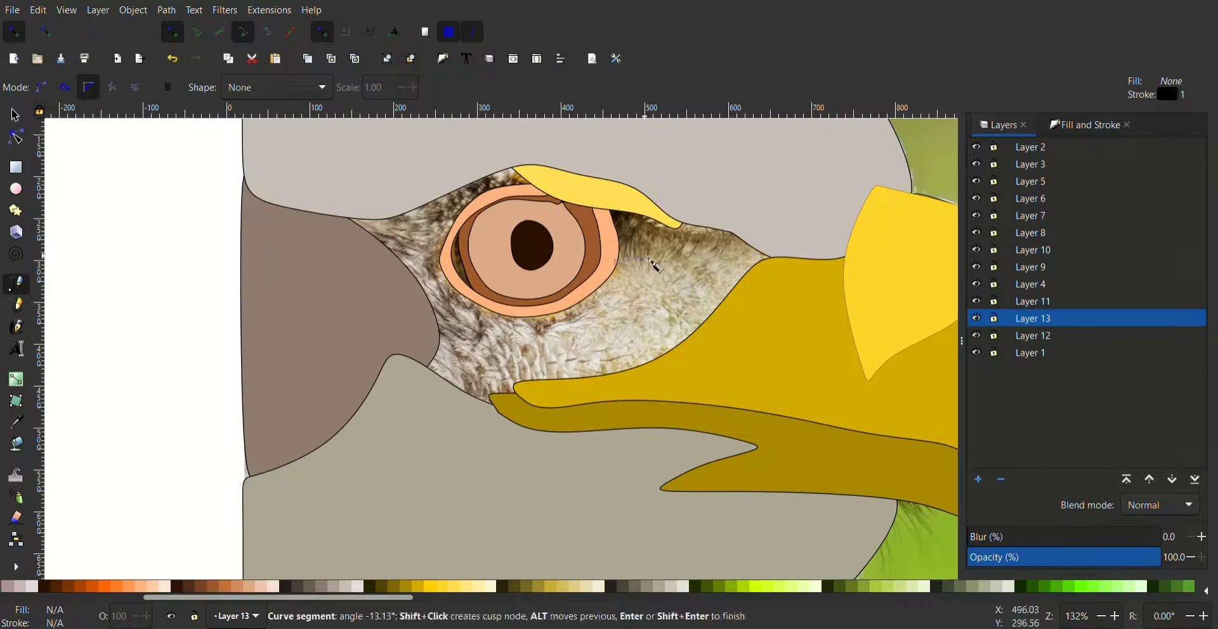
click(748, 243)
click(610, 204)
click(617, 260)
click(336, 587)
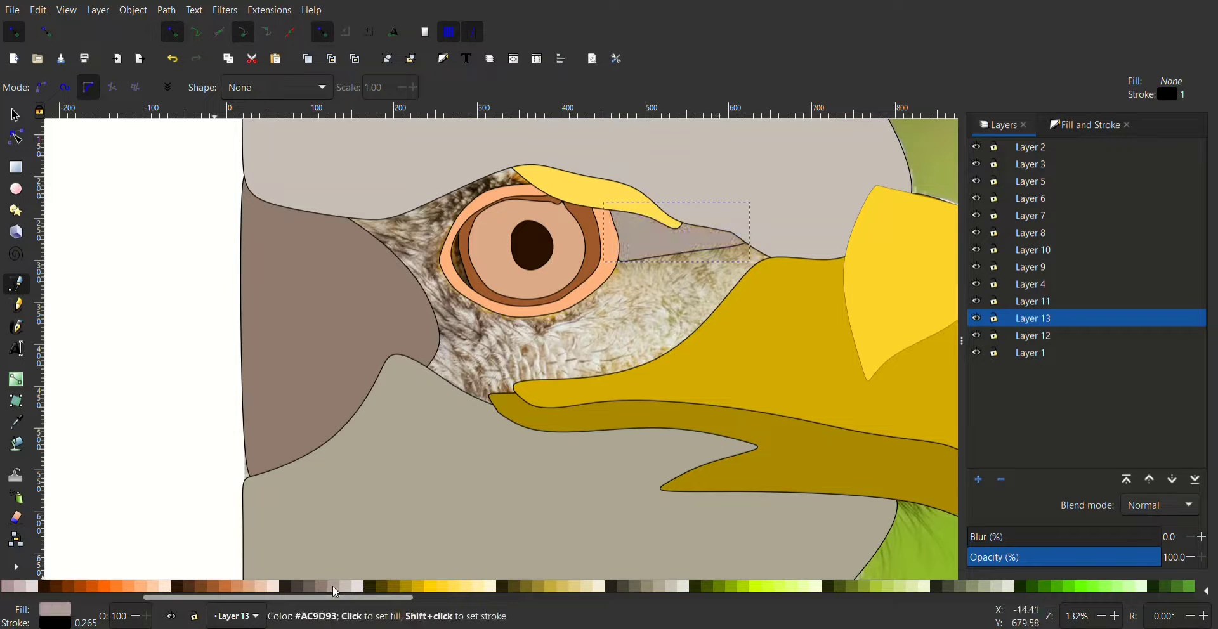
Add Layer 14 and trace a taupe shape around the eye along the beak.
key(ctrl+shift+n)
key(Return)
click(334, 252)
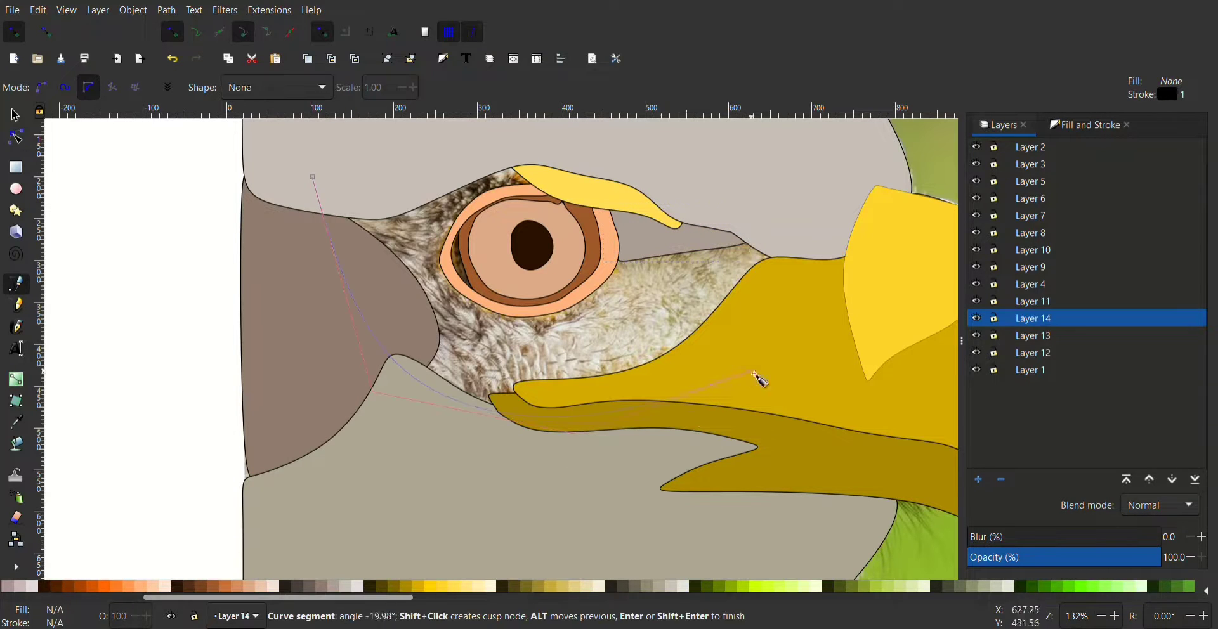
click(758, 377)
click(334, 252)
click(336, 586)
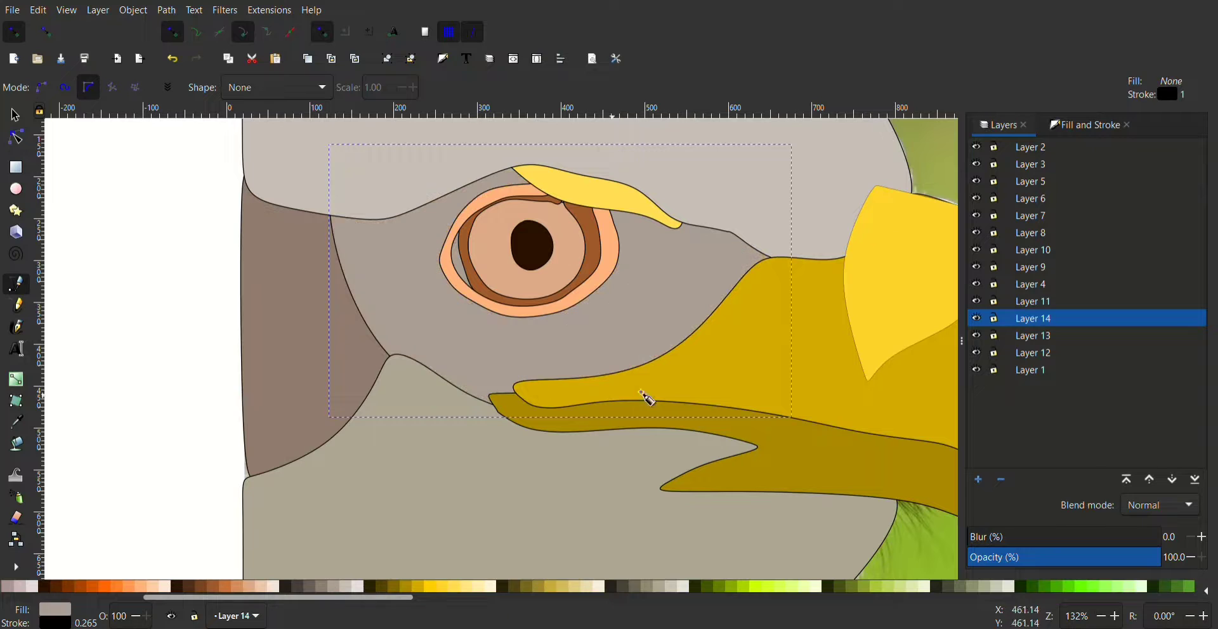
Lower the eye-surround layer to sit just below the neck layers.
click(1172, 480)
click(1172, 480)
click(1172, 480)
click(1149, 480)
scroll(897, 488, down, 3)
scroll(884, 421, up, 1)
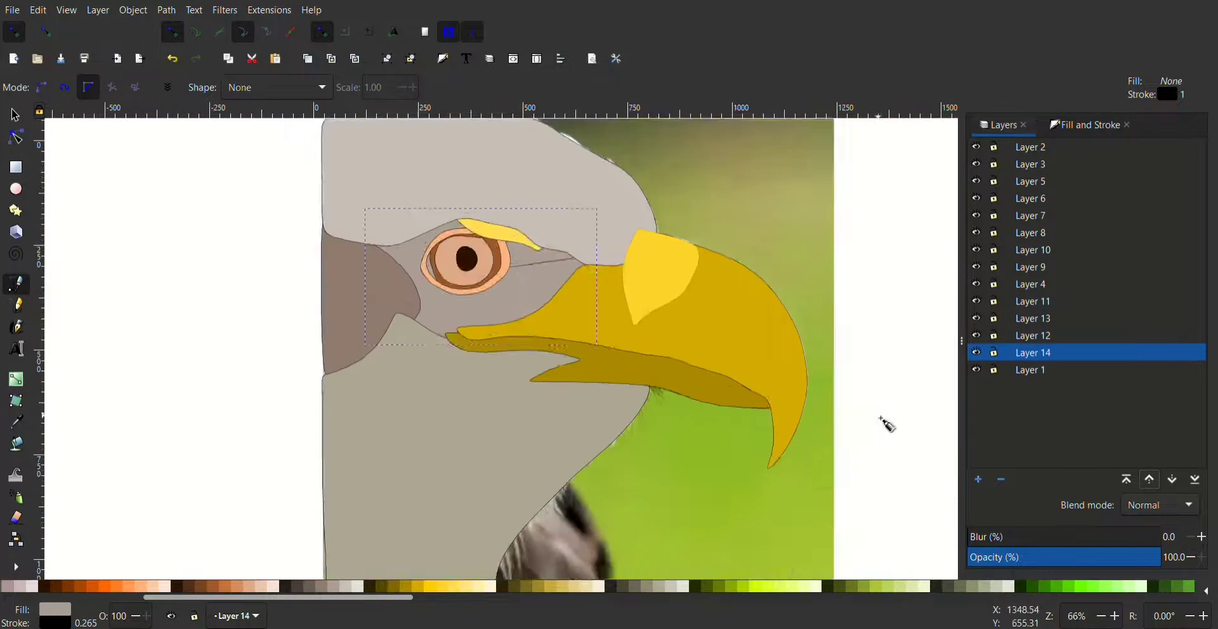
scroll(340, 353, down, 1)
scroll(484, 431, down, 1)
scroll(372, 424, up, 2)
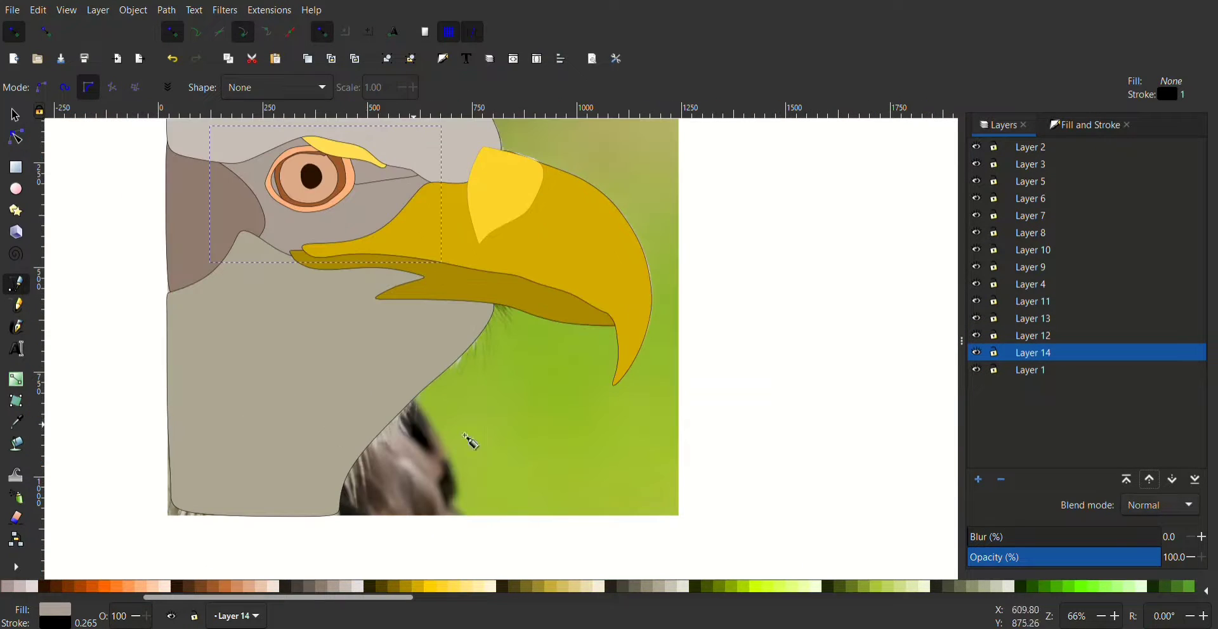
Add Layer 15 and trace the dark neck feathers at the bottom, filled grey-brown.
click(978, 480)
key(Return)
click(401, 392)
click(458, 520)
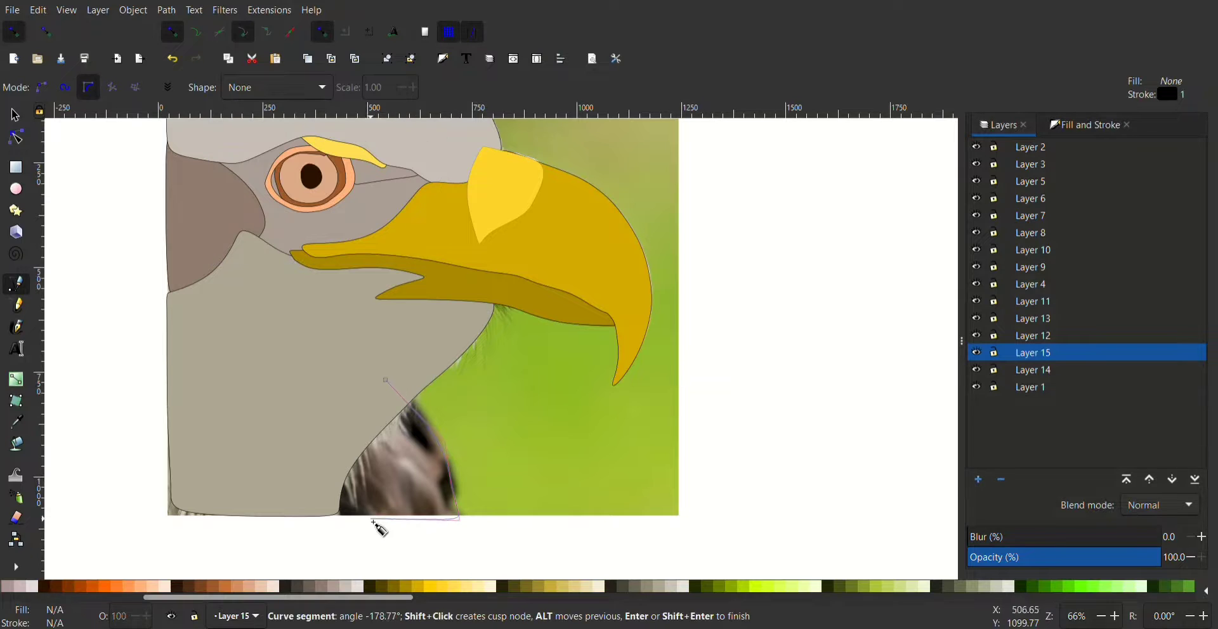
click(330, 522)
click(397, 388)
click(316, 586)
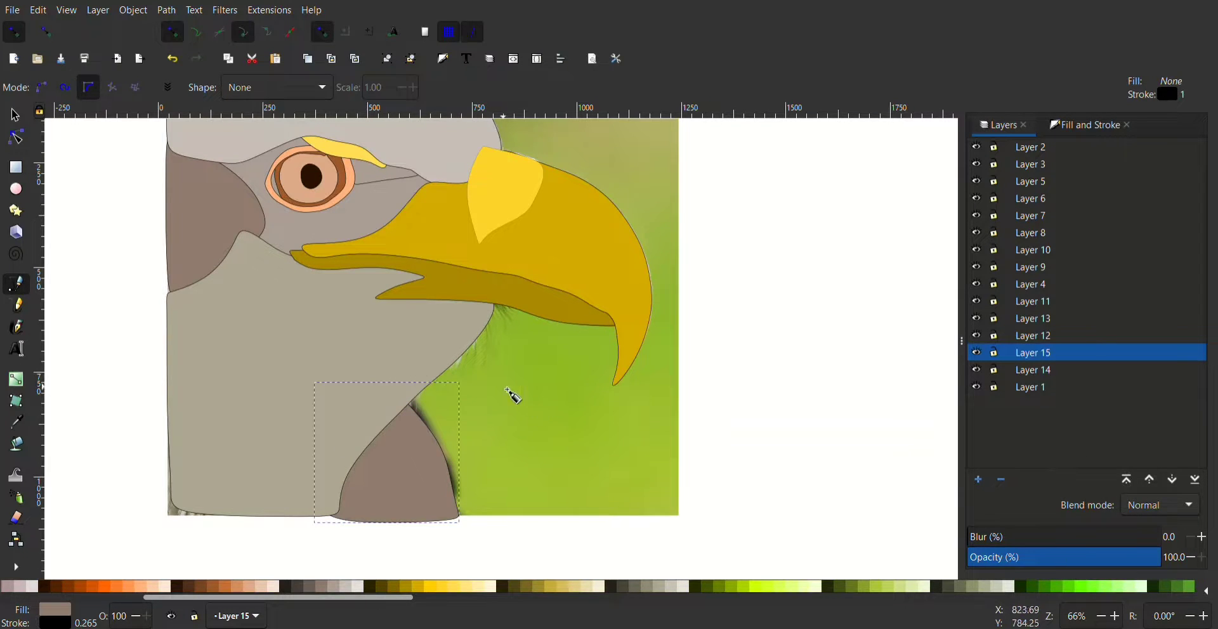
Draw a rectangle covering the whole background and fill it yellow-green.
scroll(513, 396, down, 2)
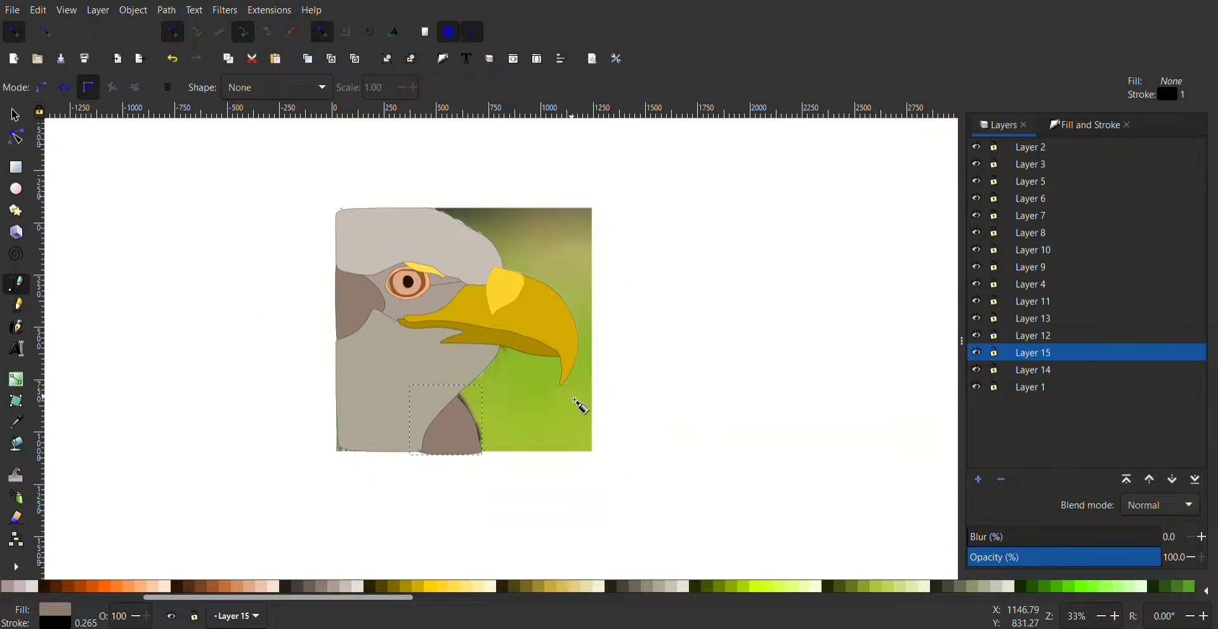
click(422, 208)
click(417, 453)
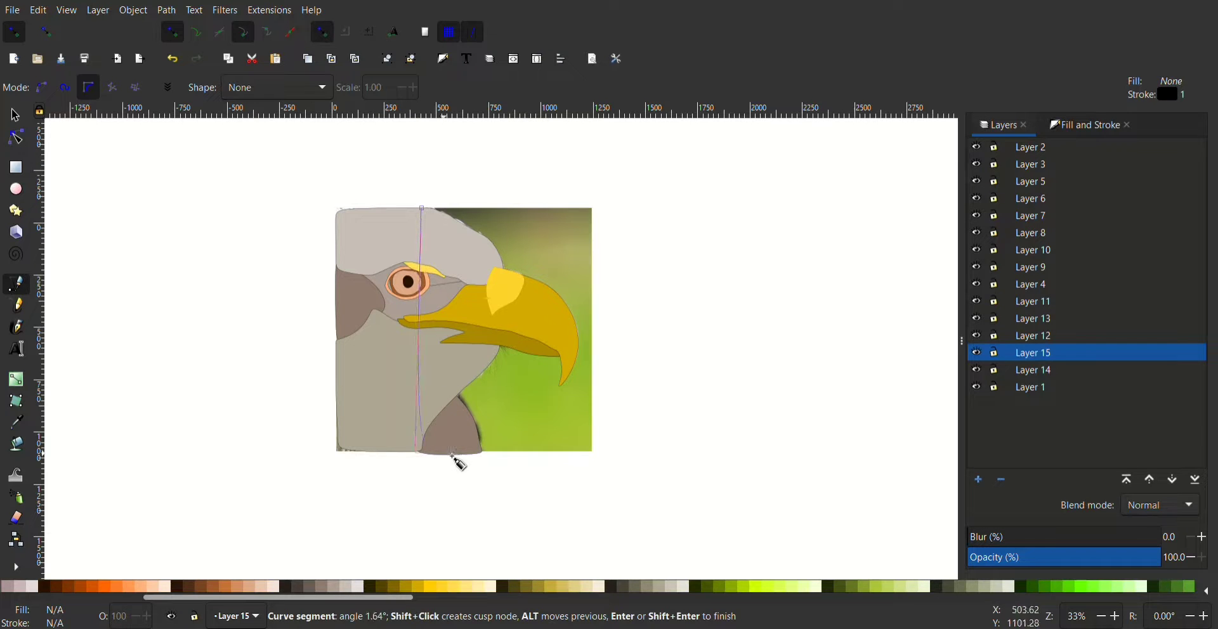
click(591, 452)
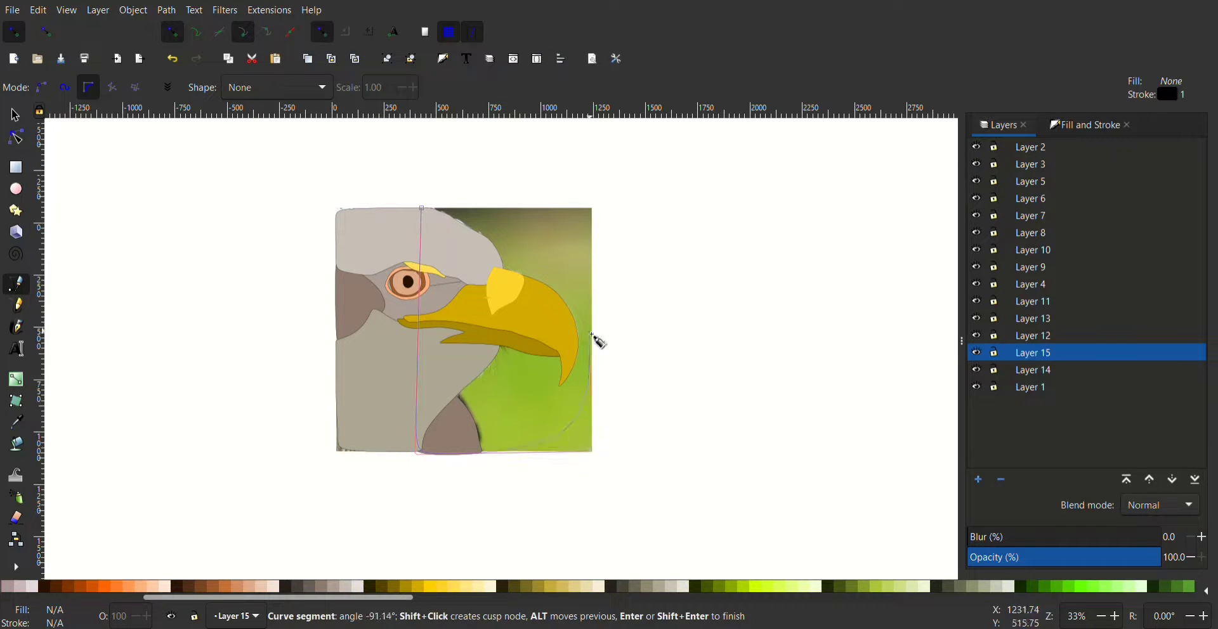
click(590, 452)
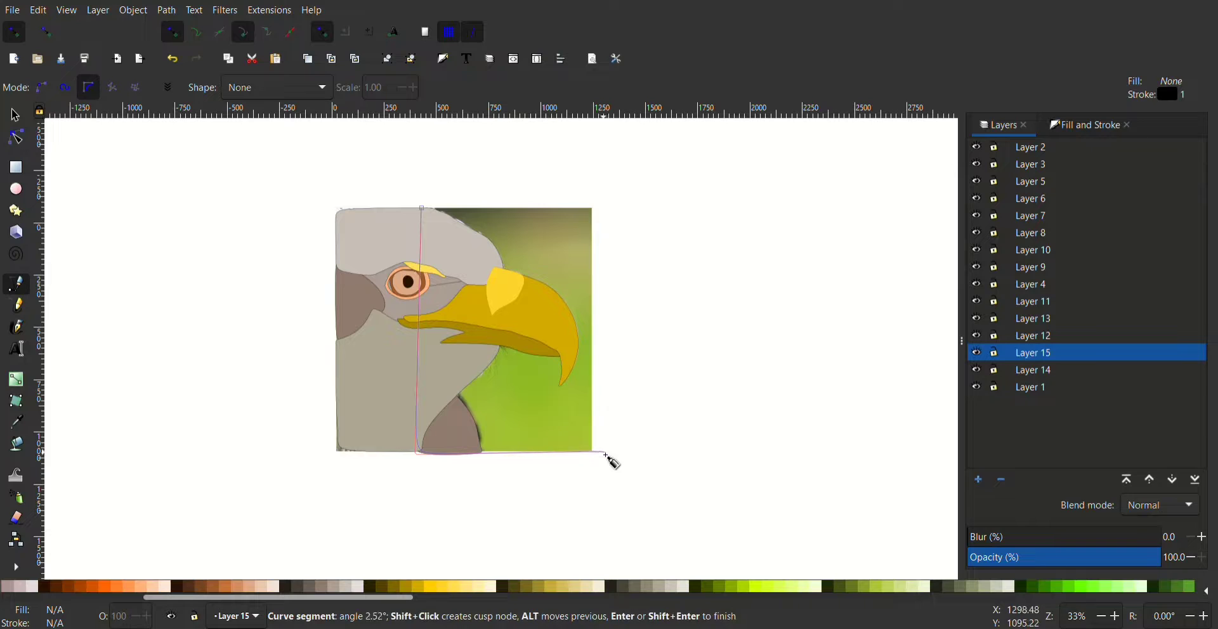
click(591, 207)
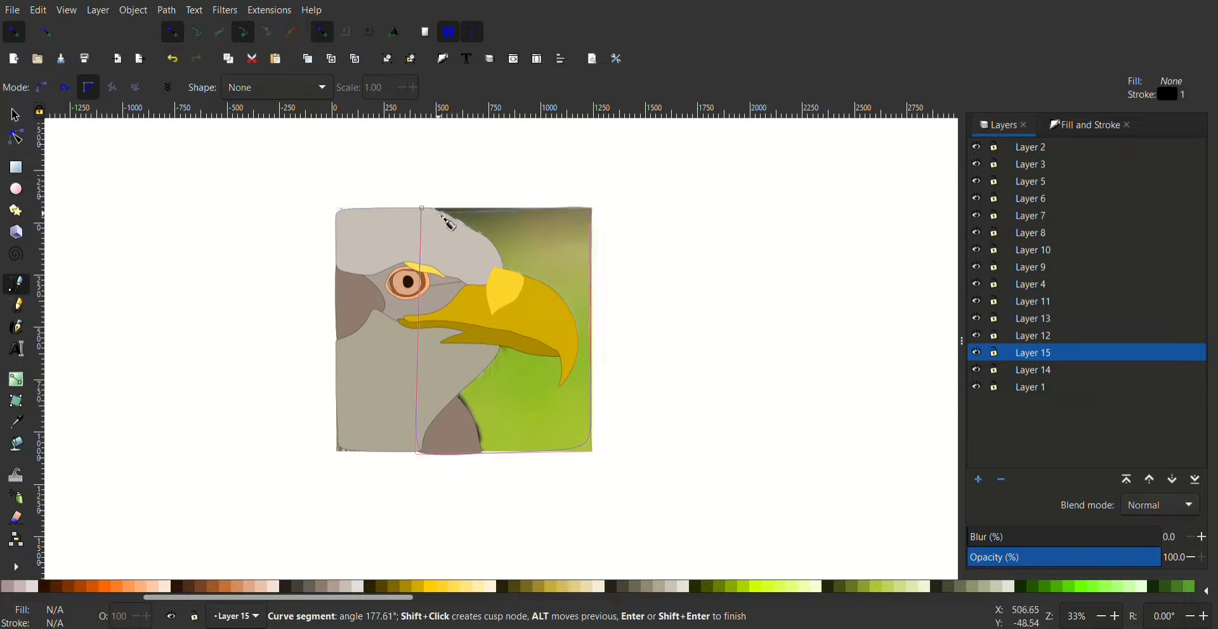
click(422, 208)
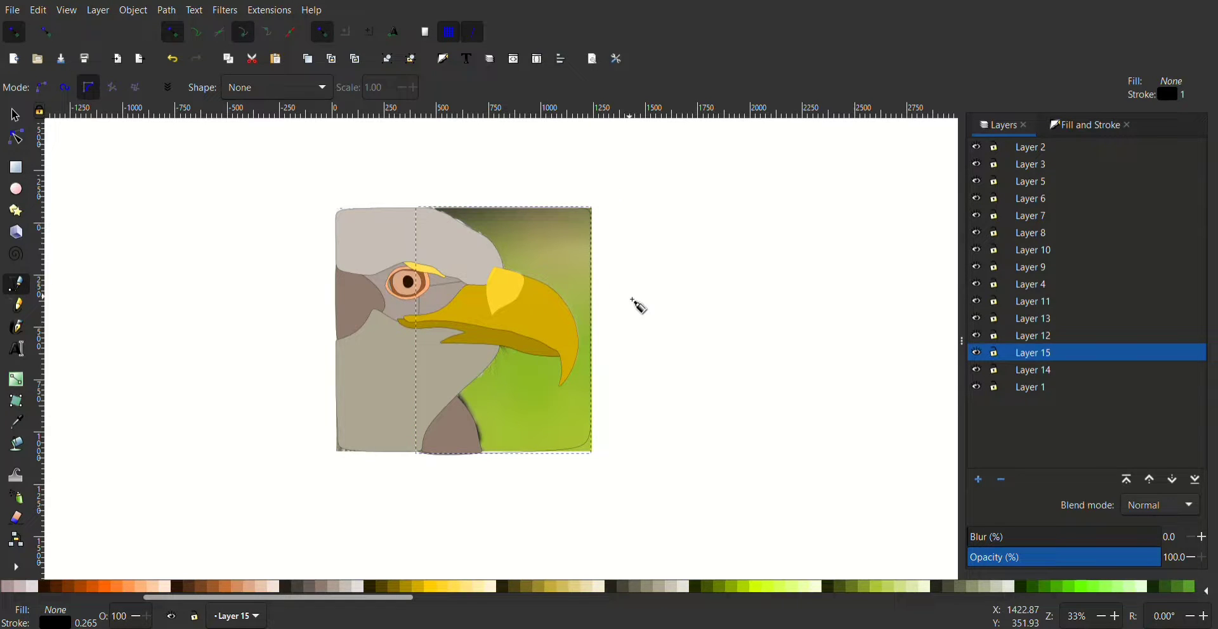
click(774, 586)
Lower the background layer to just above Layer 1 and make it bright green (#66FF00).
click(1172, 480)
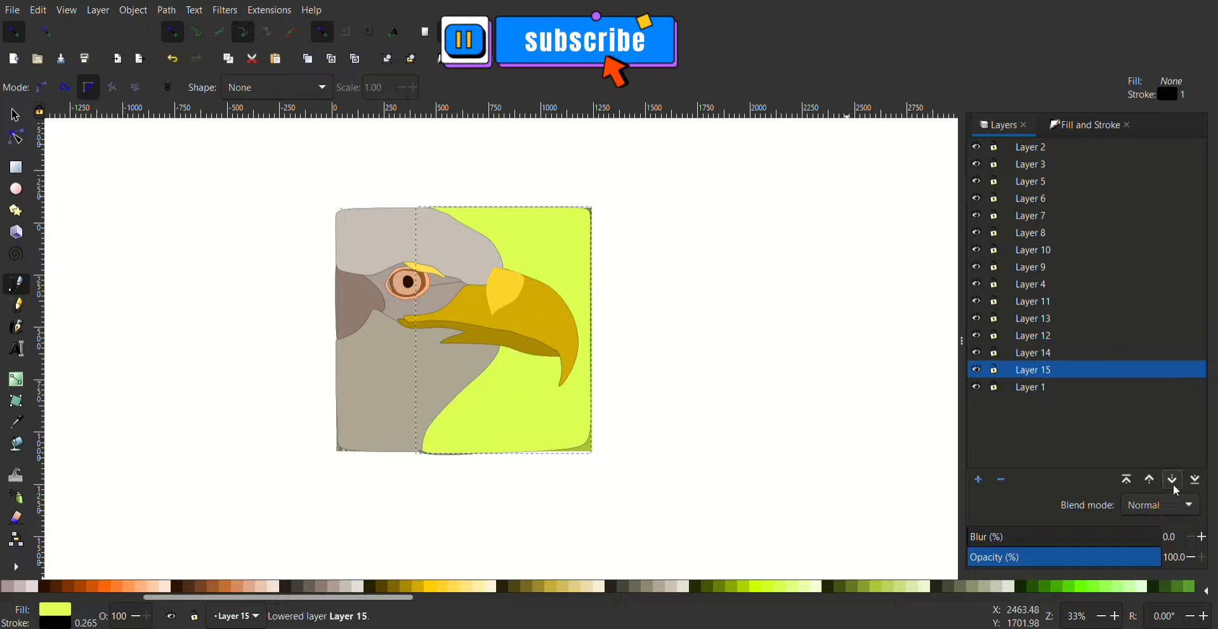
click(1172, 481)
click(1149, 479)
click(1090, 588)
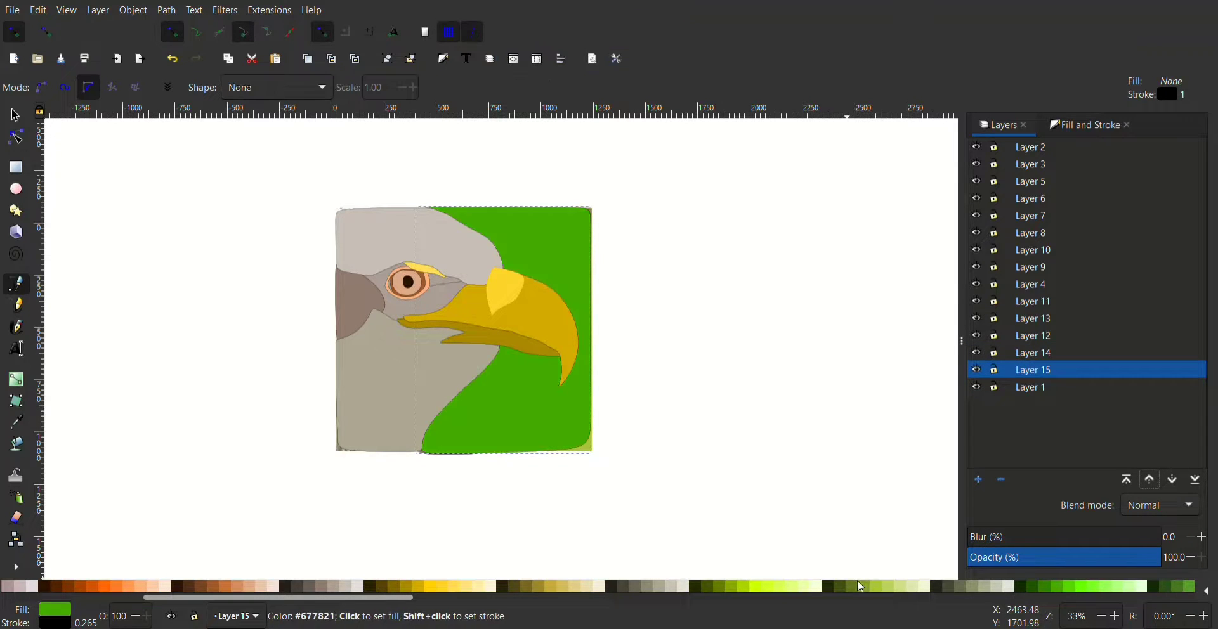
click(1167, 589)
drag(362, 597, 485, 596)
click(785, 590)
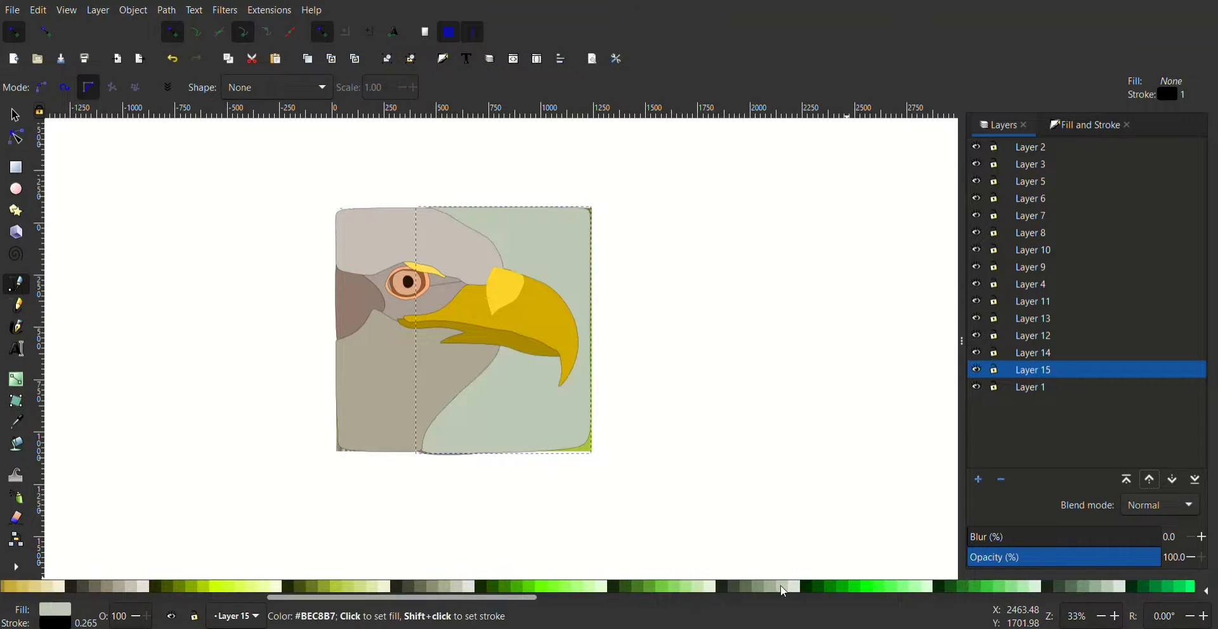
click(550, 586)
Select the pale yellow highlight at the beak base and delete it.
key(s)
click(703, 317)
click(479, 303)
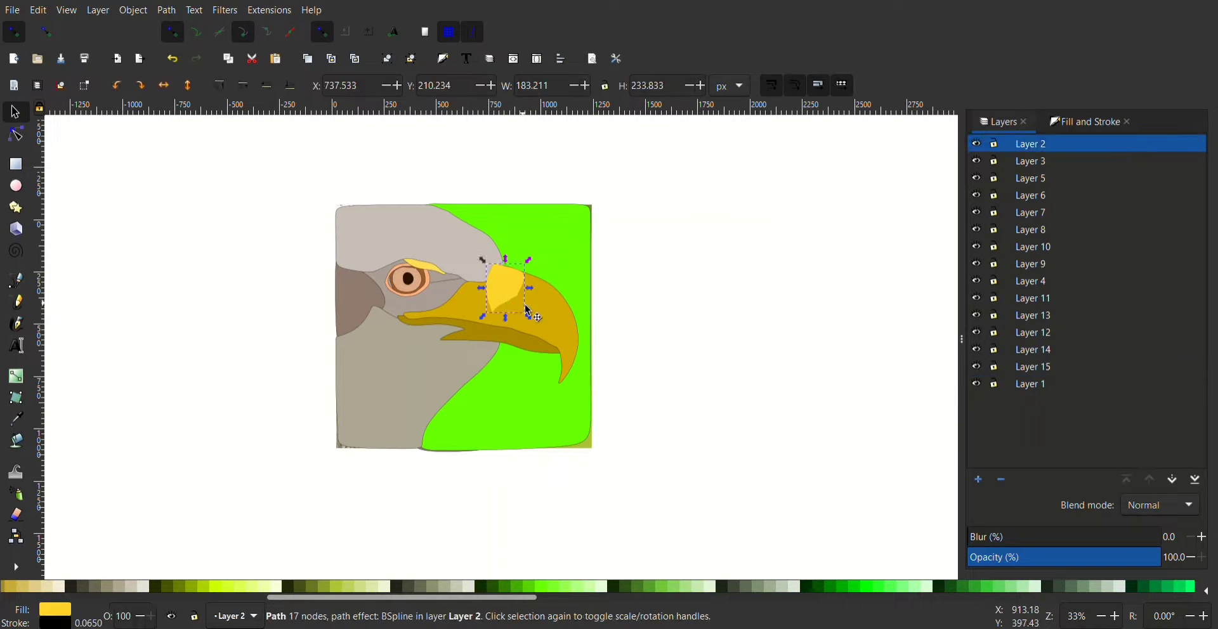
key(Escape)
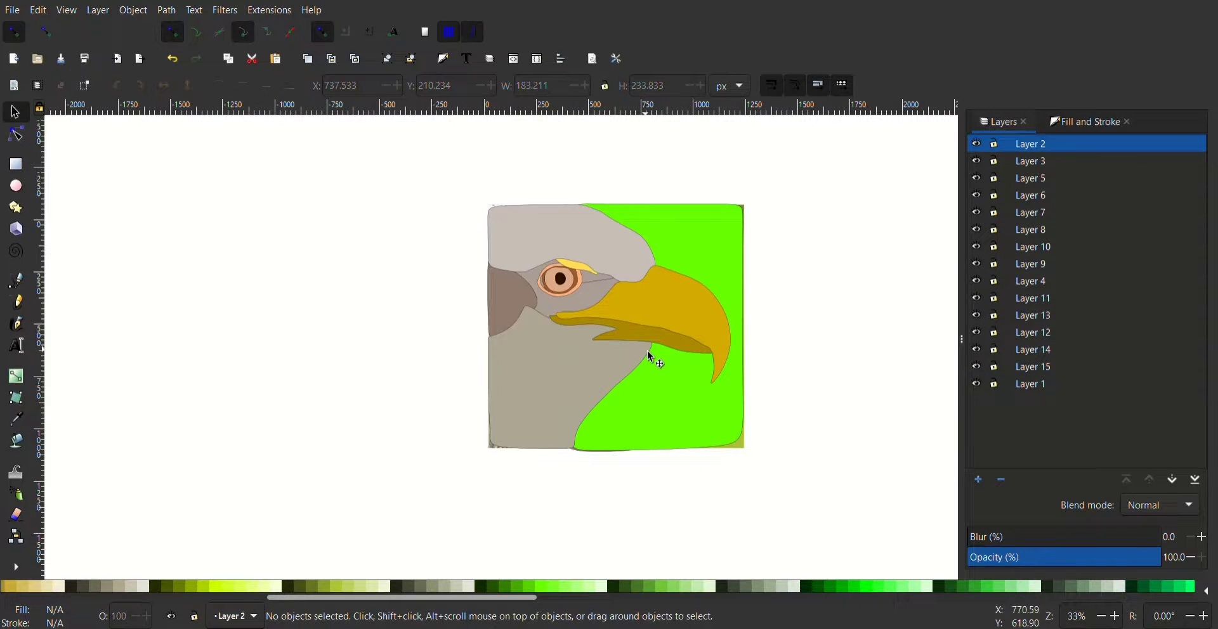
scroll(552, 327, up, 2)
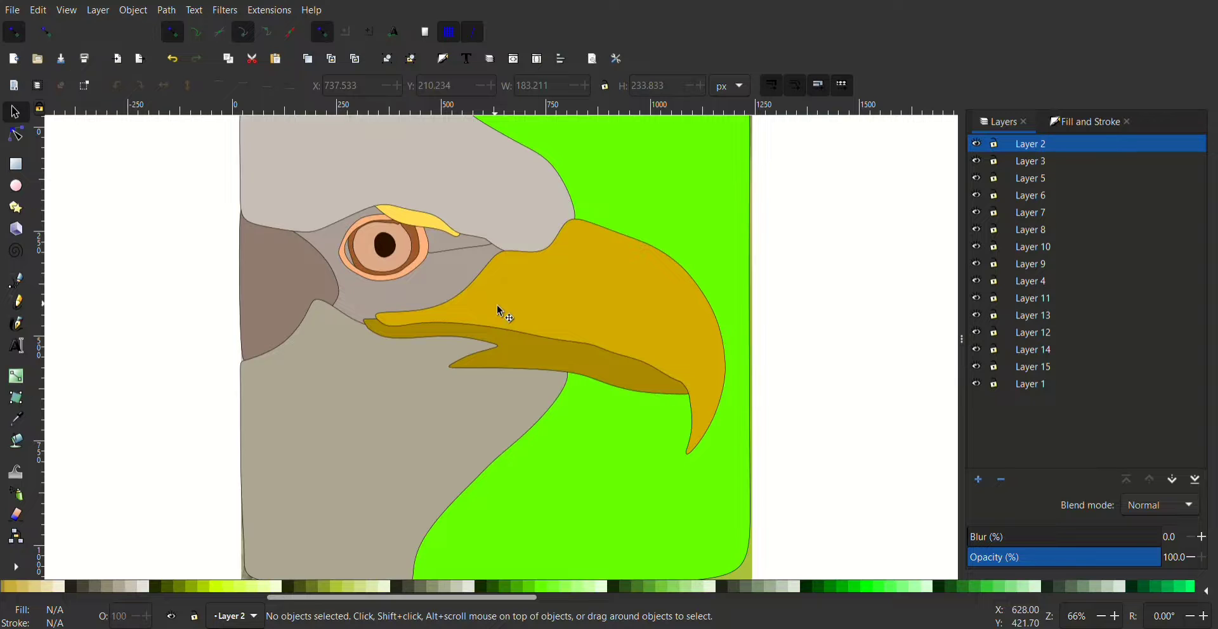
scroll(497, 307, down, 1)
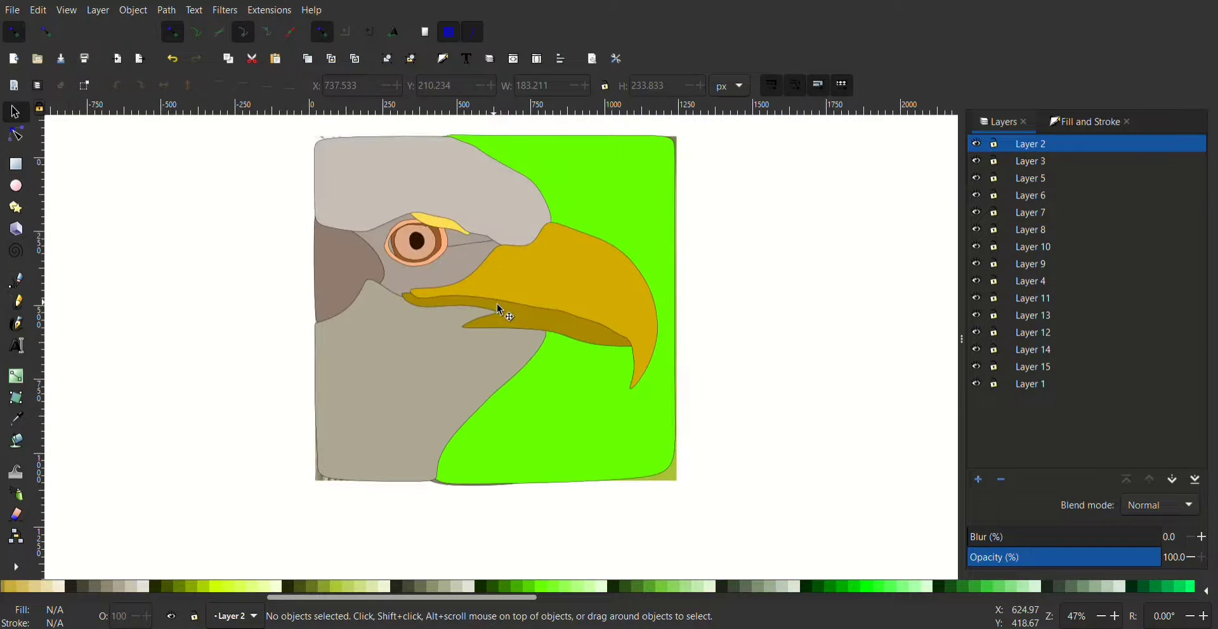
scroll(499, 308, down, 3)
scroll(530, 325, up, 2)
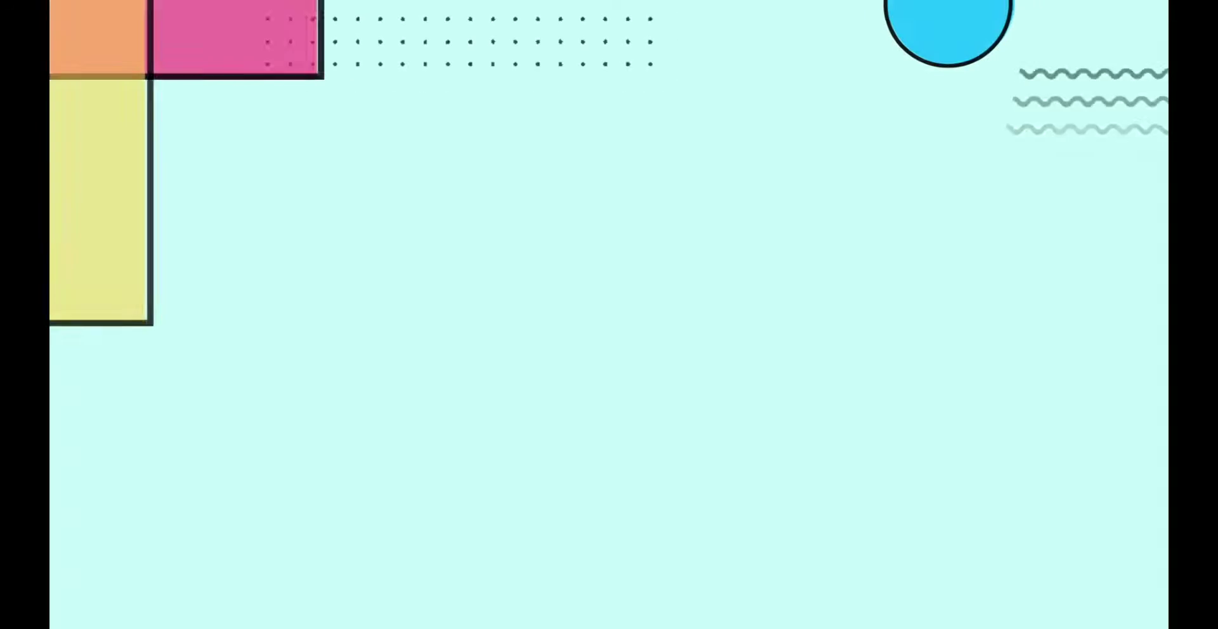